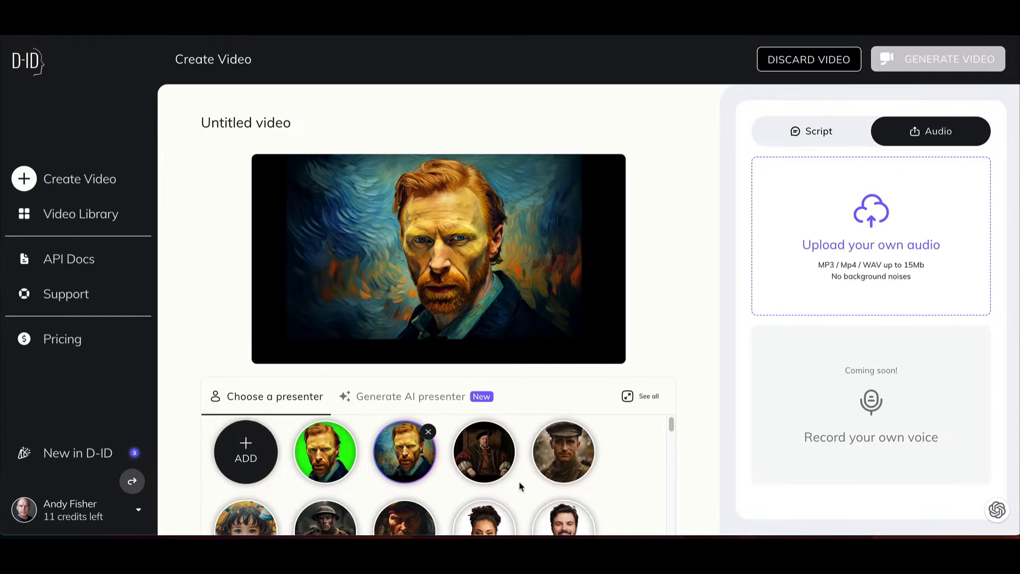
- Preview the smiling dark-haired man in the grey sweater and the smiling bald man as presenters
scroll(519, 484, "down", 10)
scroll(519, 483, "down", 3)
left_click(484, 445)
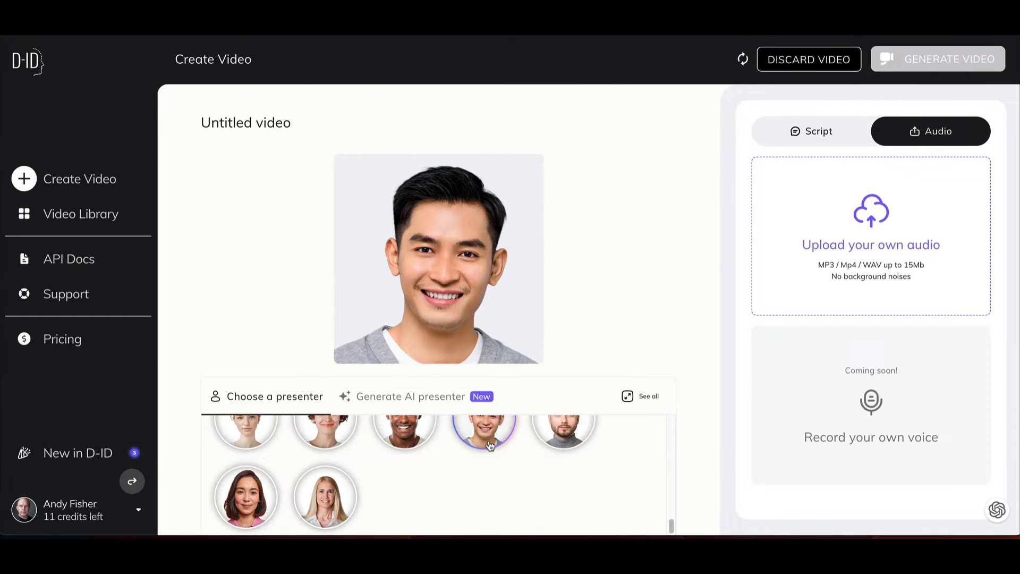
left_click(422, 444)
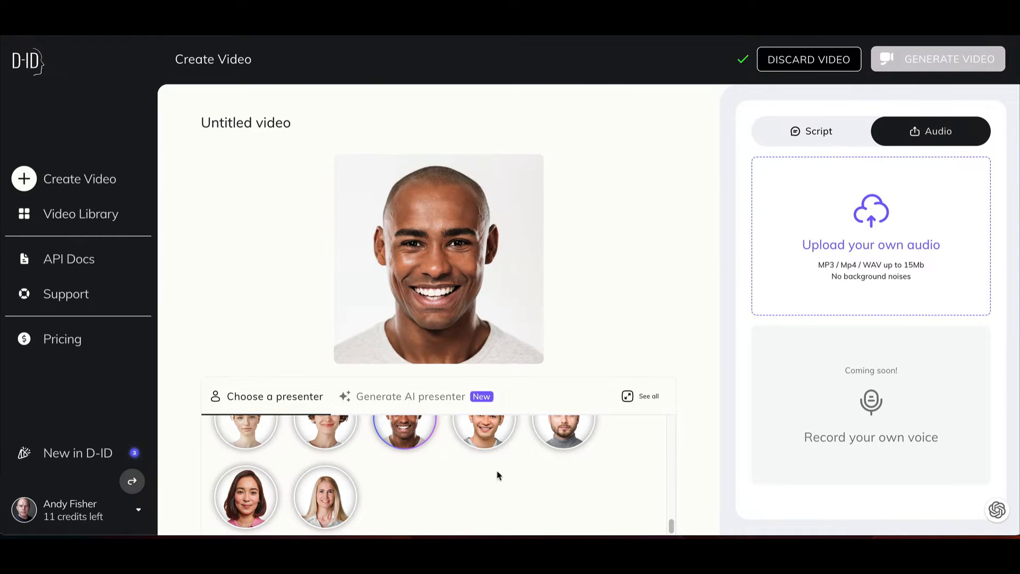
- Preview the pirate presenter and the presenter of the child surrounded by colourful planets
scroll(495, 478, "up", 3)
scroll(496, 481, "up", 1)
scroll(497, 480, "up", 4)
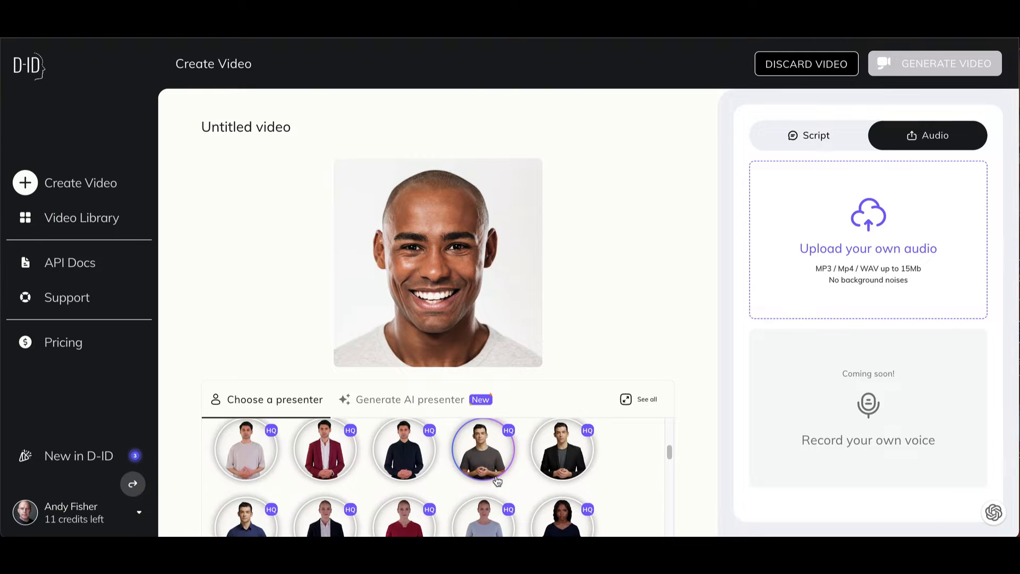
left_click(402, 493)
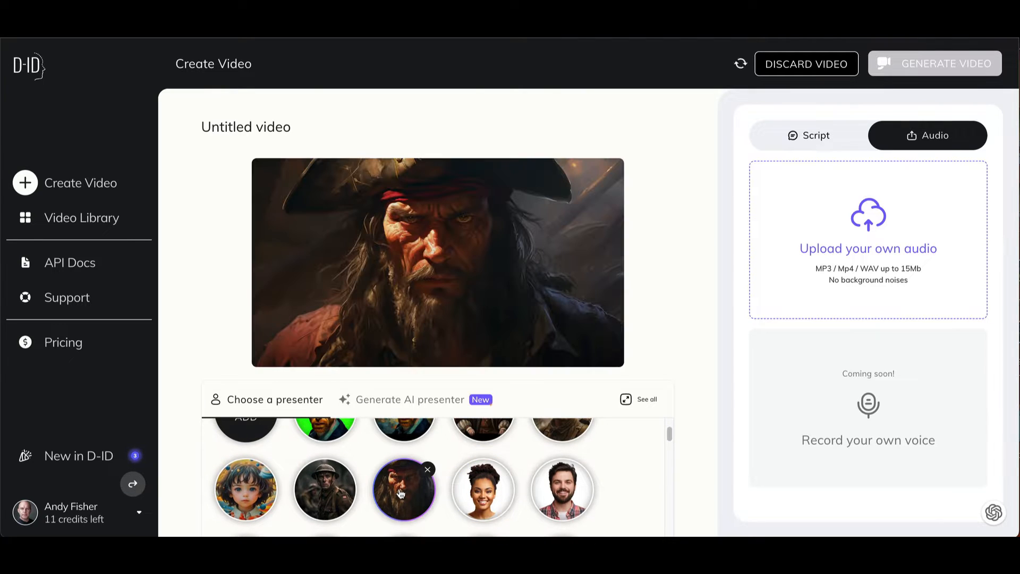
left_click(252, 499)
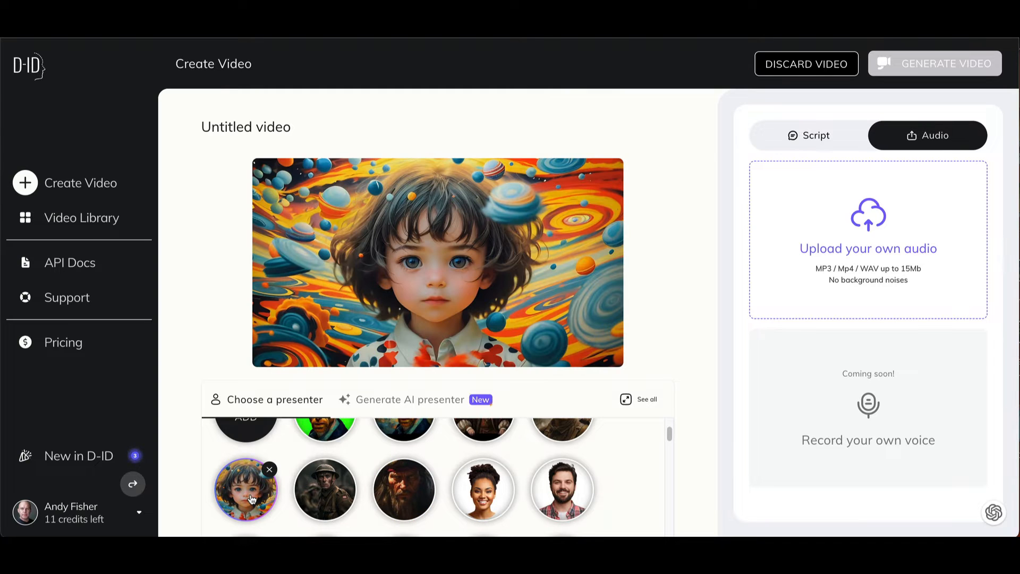
- Preview the capped soldier and seated king presenters, ending with the red-bearded man on the swirling blue painted background selected
scroll(252, 499, "up", 2)
left_click(555, 462)
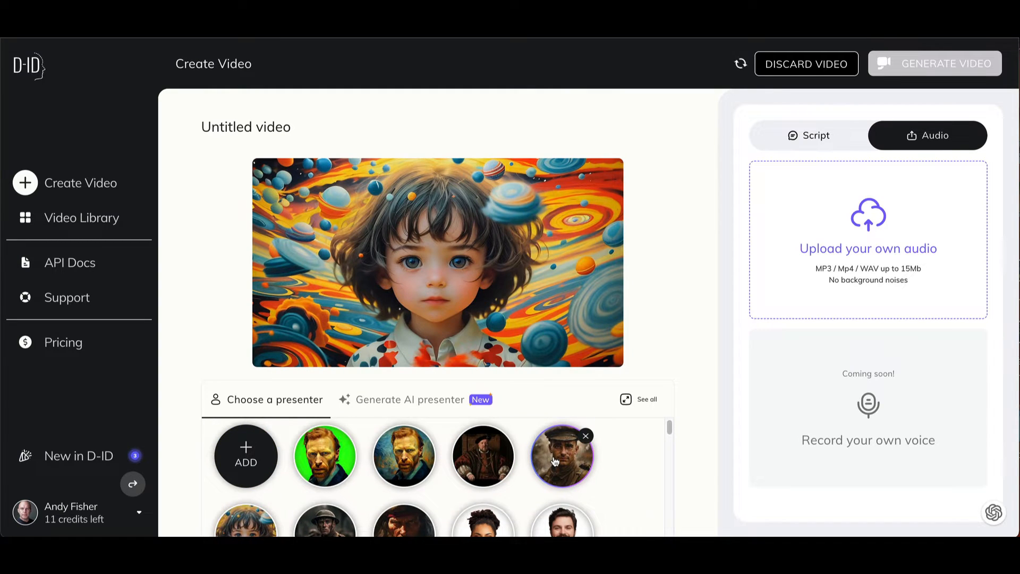
left_click(485, 462)
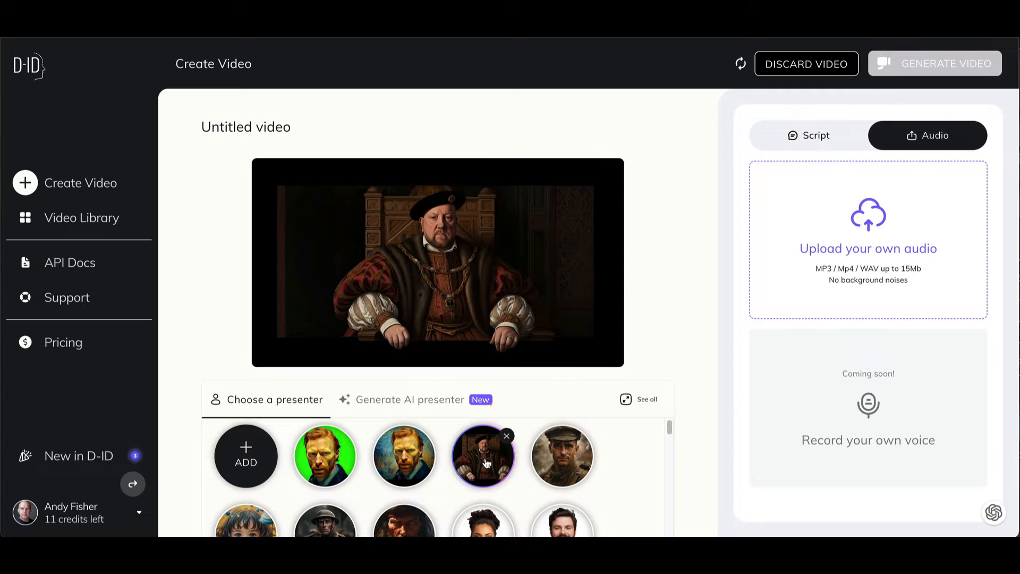
left_click(383, 470)
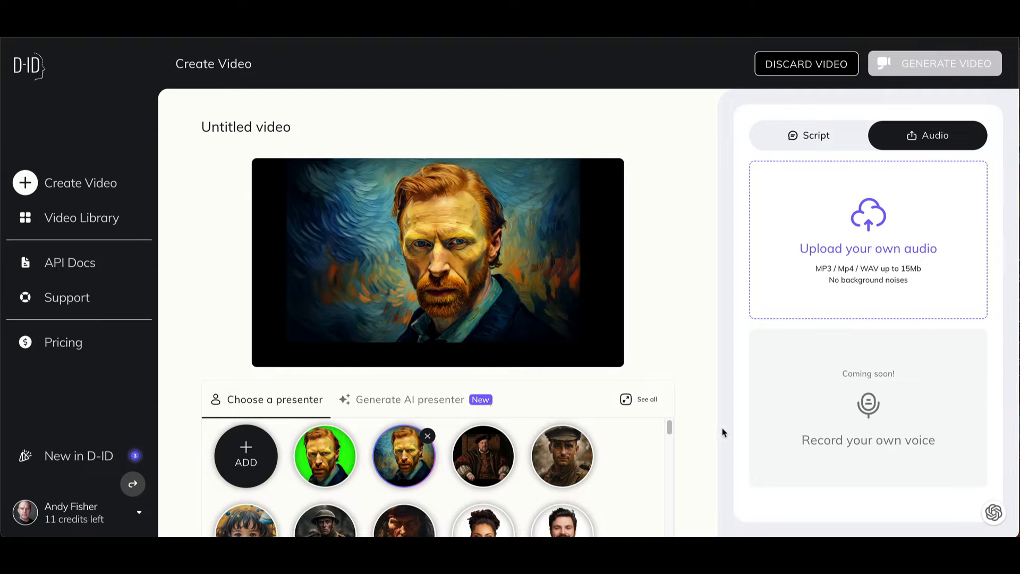
- Switch to written script input and look through the available script languages
left_click(792, 136)
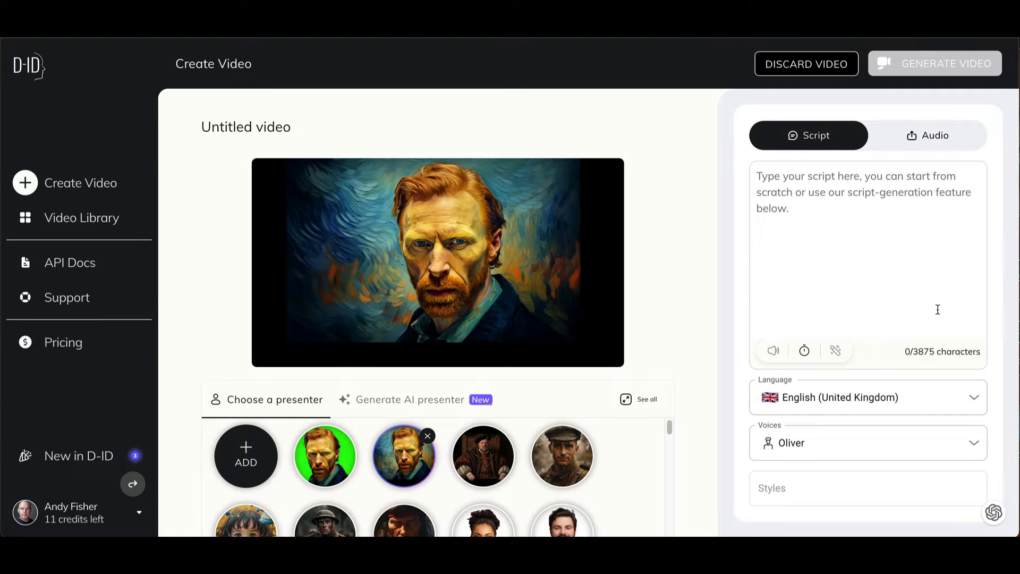
left_click(973, 399)
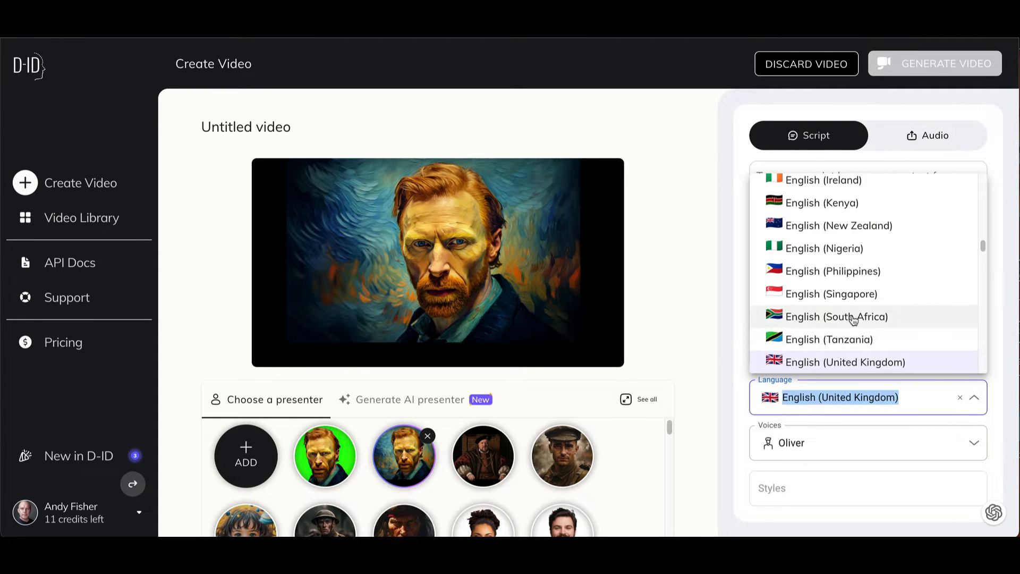
scroll(852, 318, "down", 2)
scroll(852, 319, "down", 2)
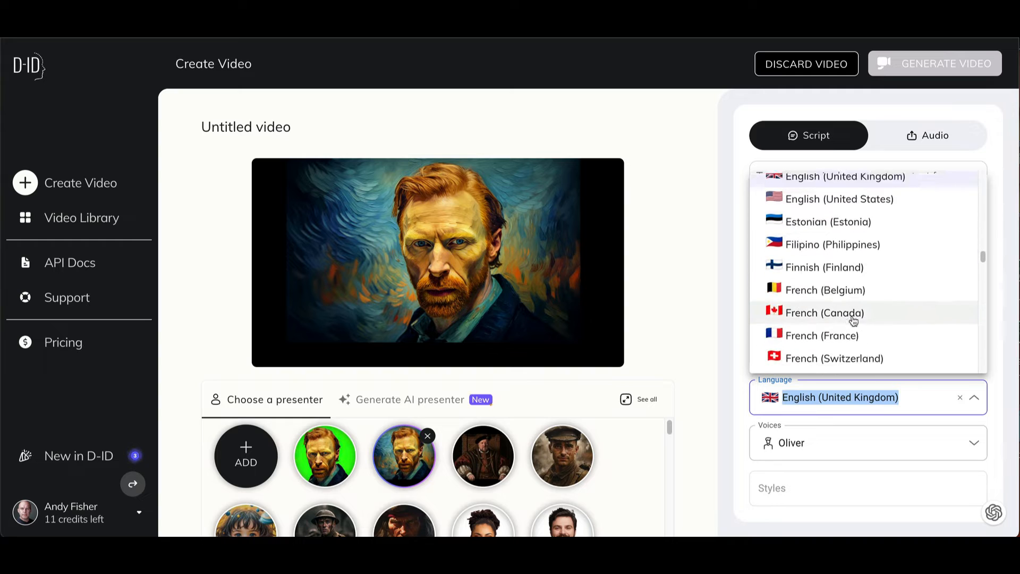
scroll(853, 321, "down", 2)
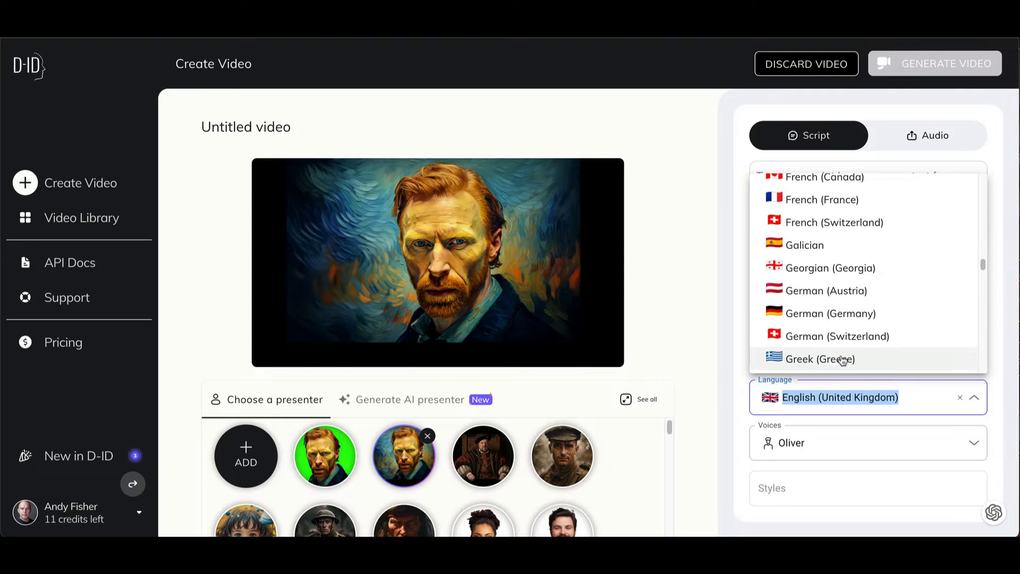
scroll(835, 311, "down", 3)
scroll(834, 310, "down", 3)
scroll(834, 310, "up", 10)
scroll(834, 310, "up", 5)
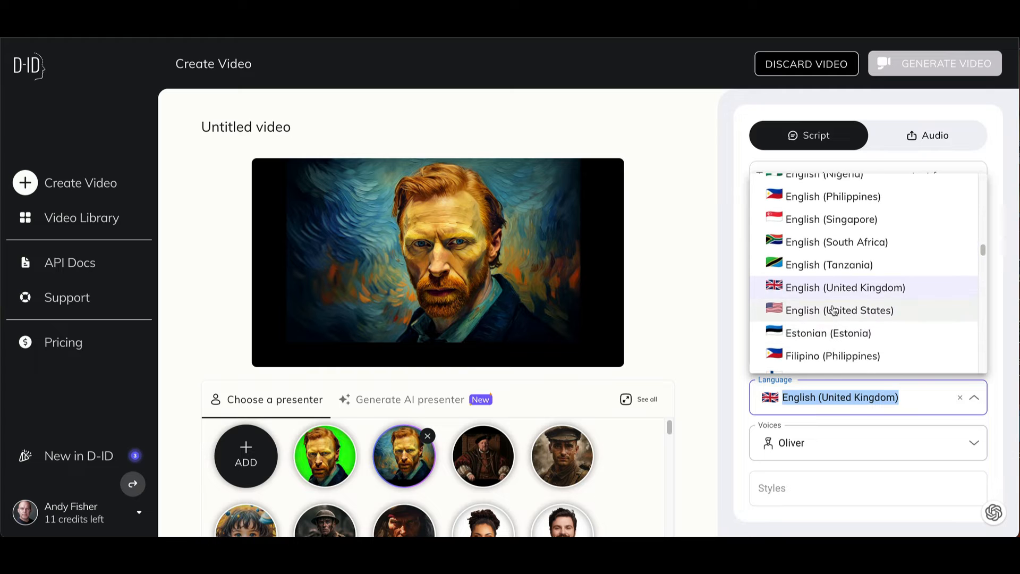
scroll(834, 310, "up", 8)
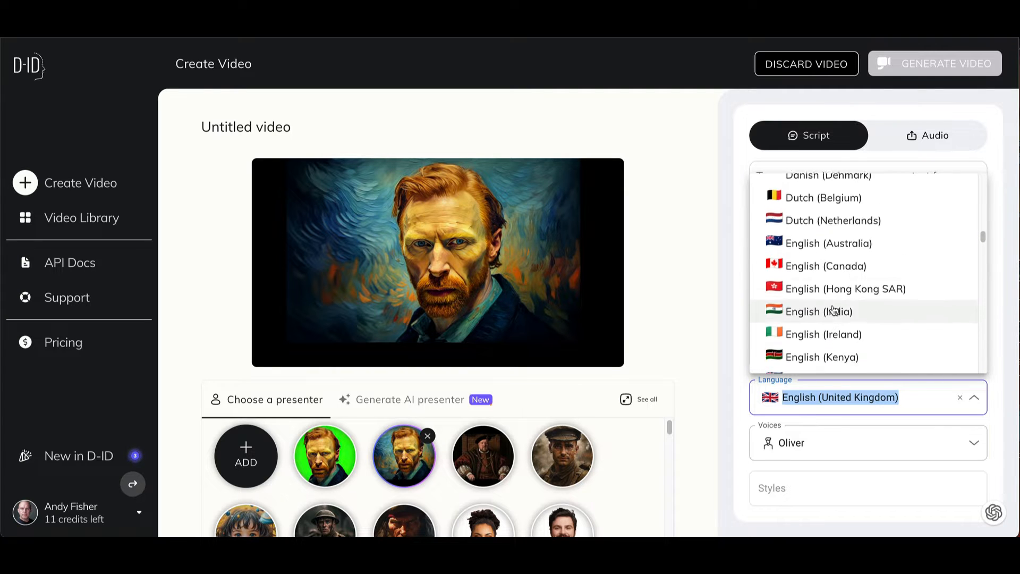
scroll(834, 311, "up", 3)
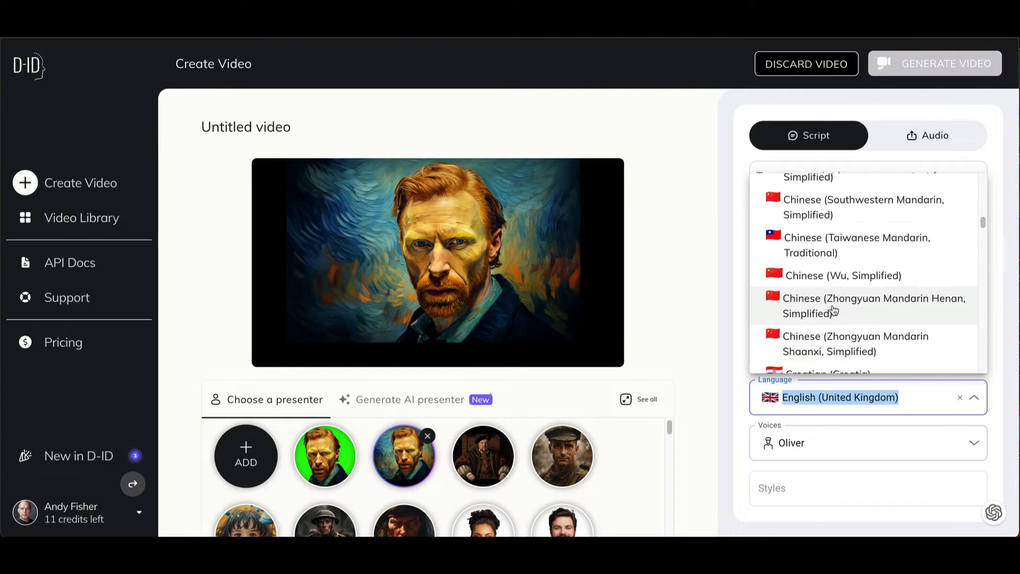
scroll(834, 311, "down", 10)
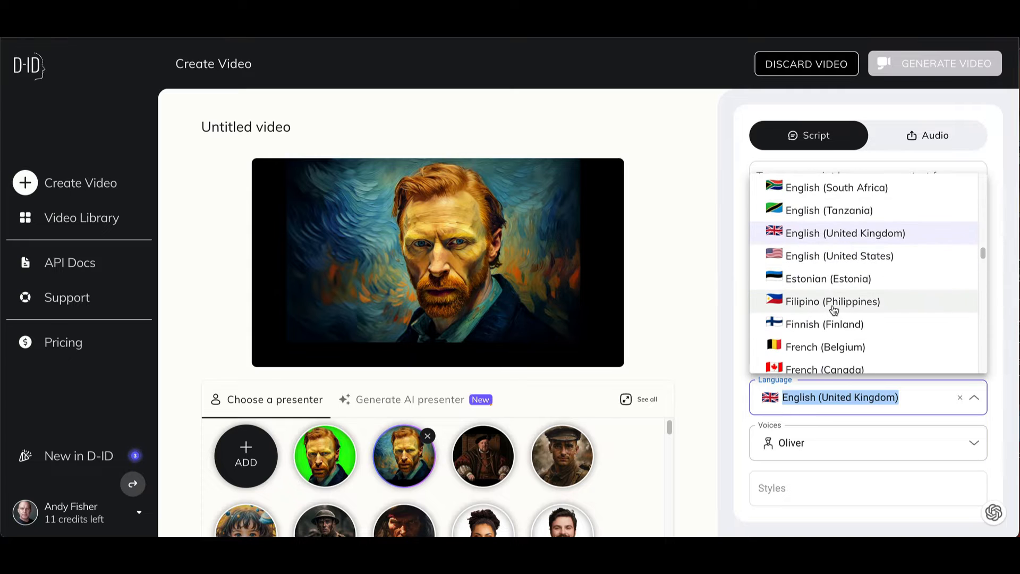
scroll(829, 298, "up", 2)
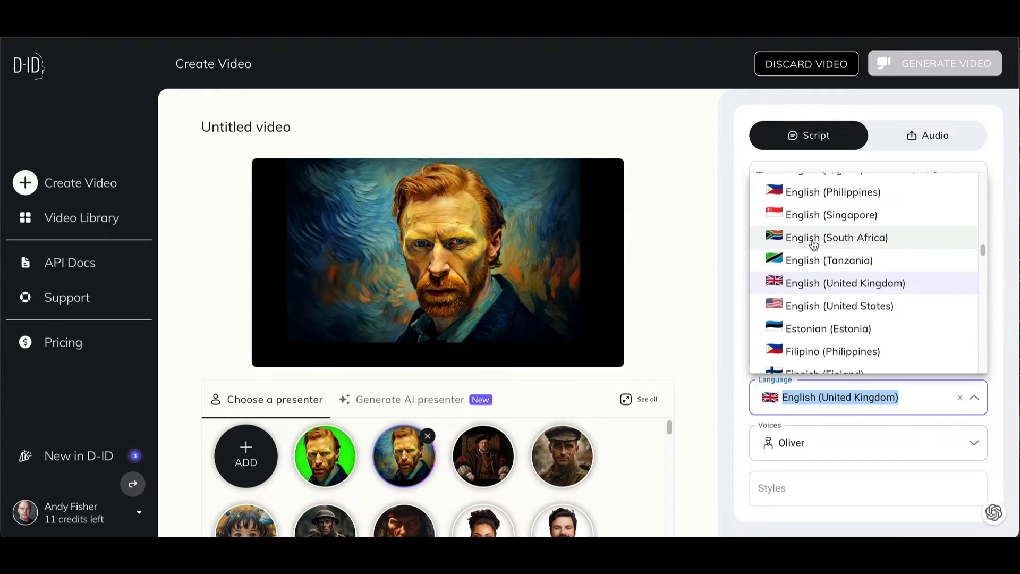
- Look through the male and female voices offered for English (United Kingdom)
left_click(855, 446)
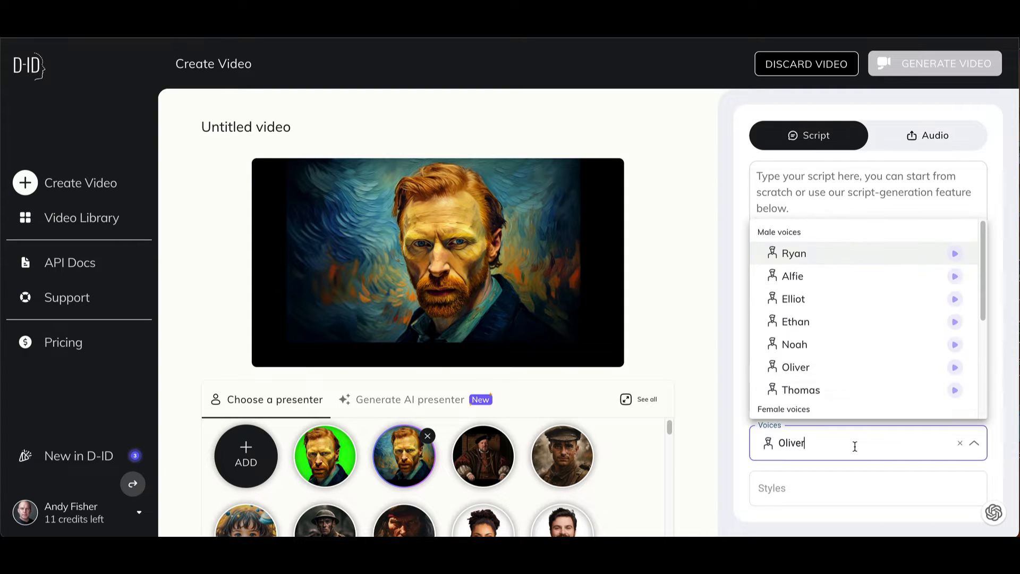
scroll(850, 367, "down", 3)
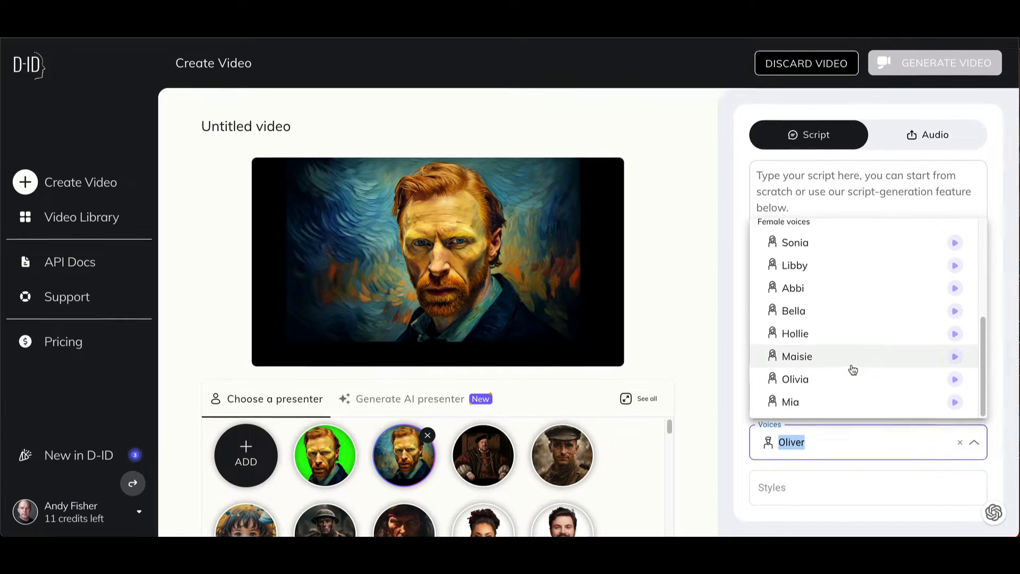
scroll(853, 371, "up", 3)
scroll(853, 370, "up", 1)
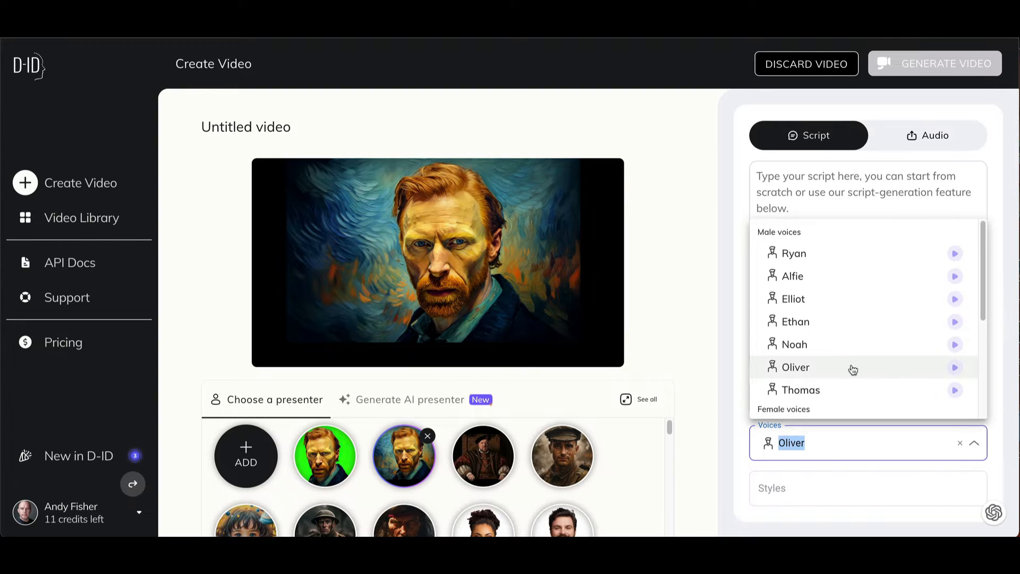
left_click(860, 478)
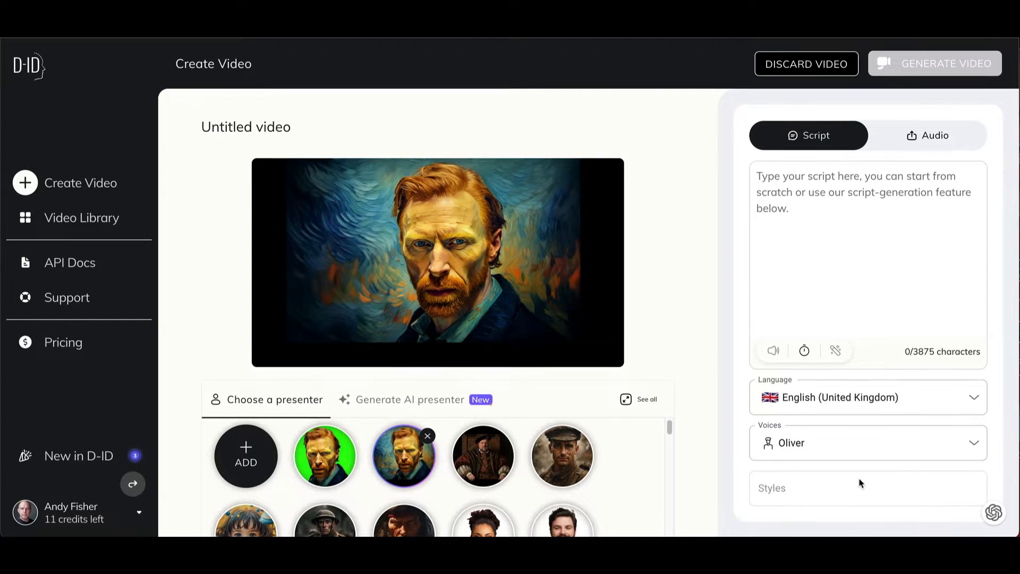
left_click(971, 444)
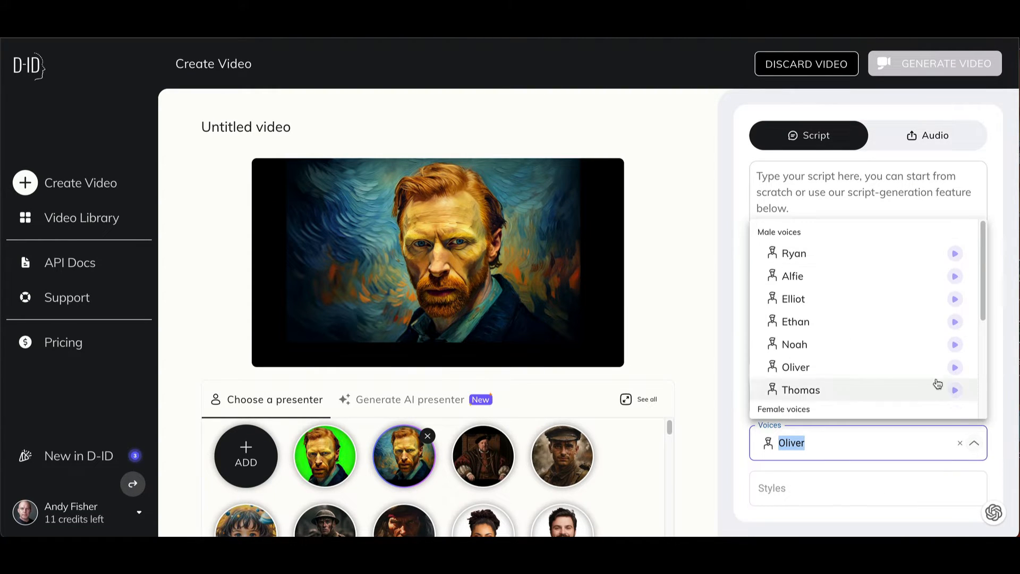
left_click(710, 444)
- Set the script language to English (United States) and choose the female voice Jenny
left_click(872, 401)
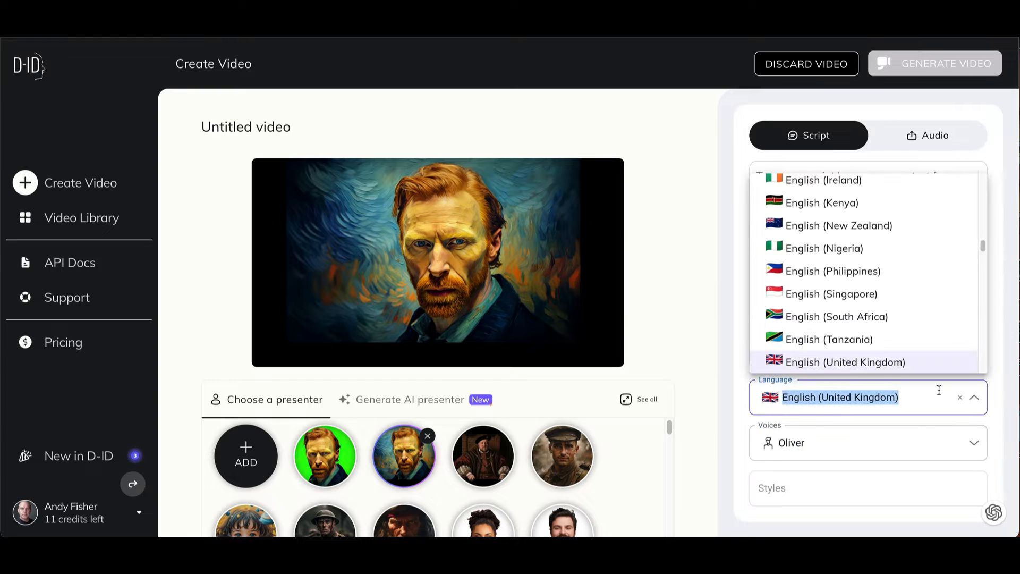
scroll(898, 351, "down", 2)
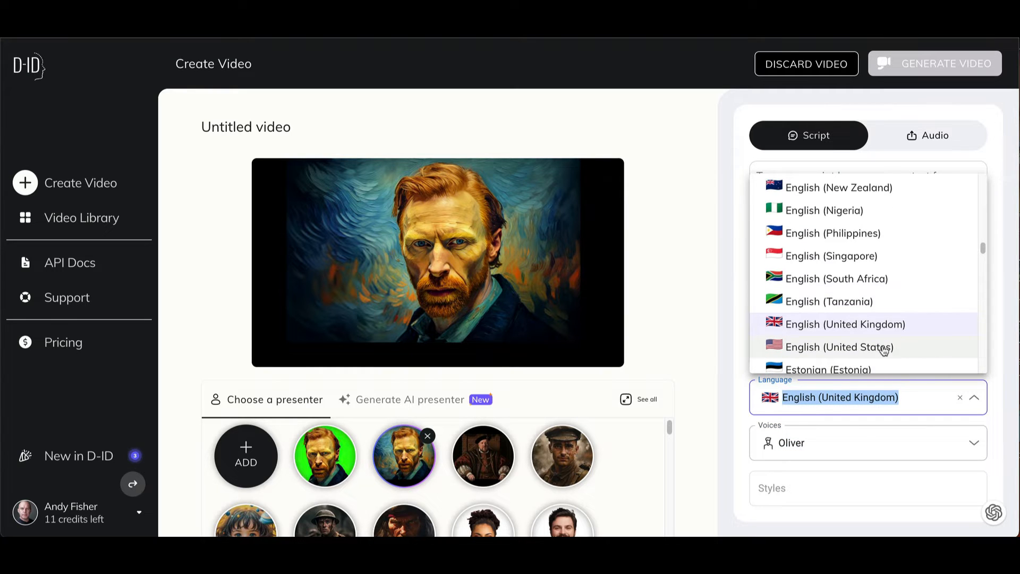
left_click(884, 350)
left_click(967, 446)
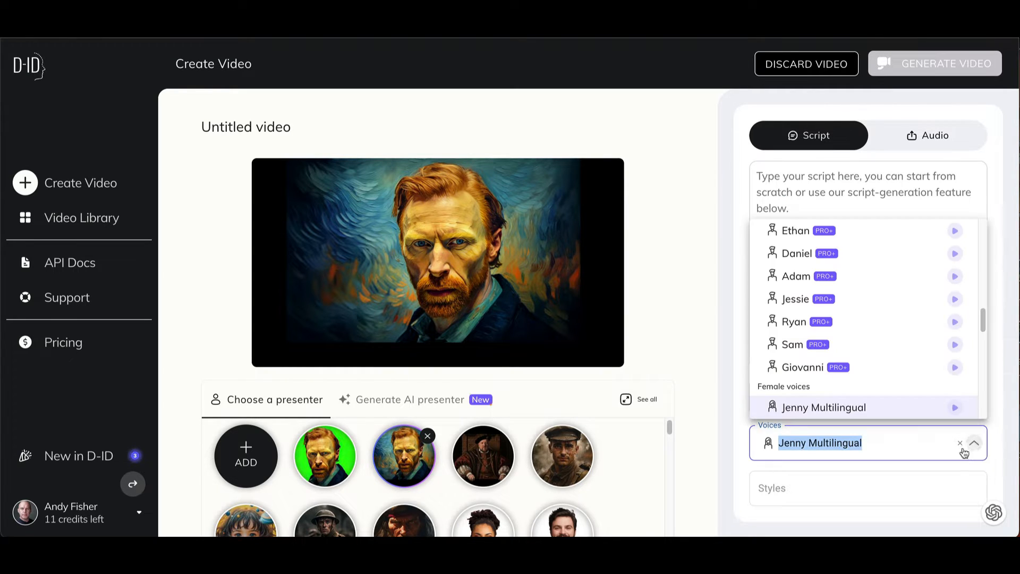
scroll(862, 293, "up", 1)
scroll(862, 293, "down", 4)
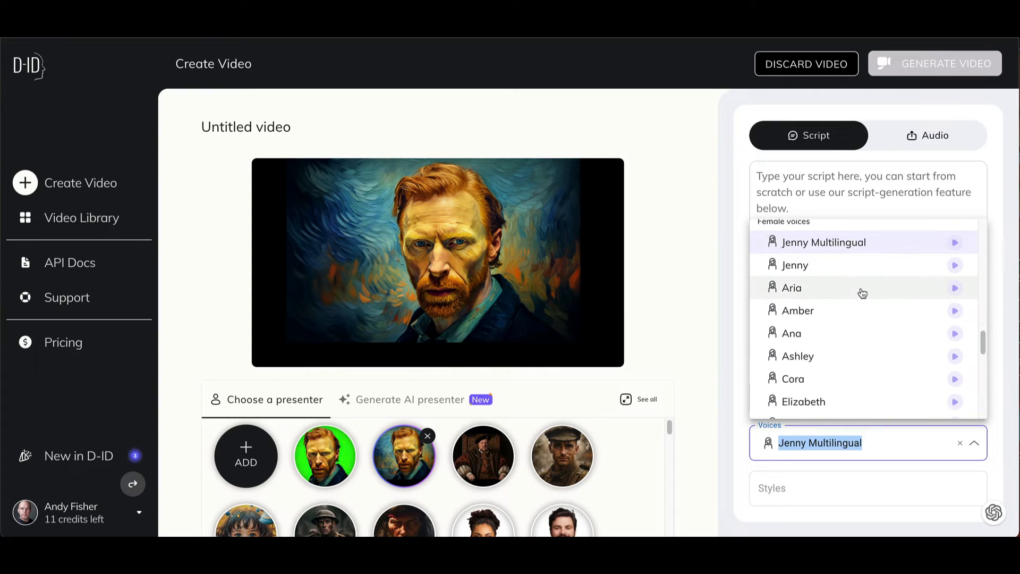
left_click(852, 245)
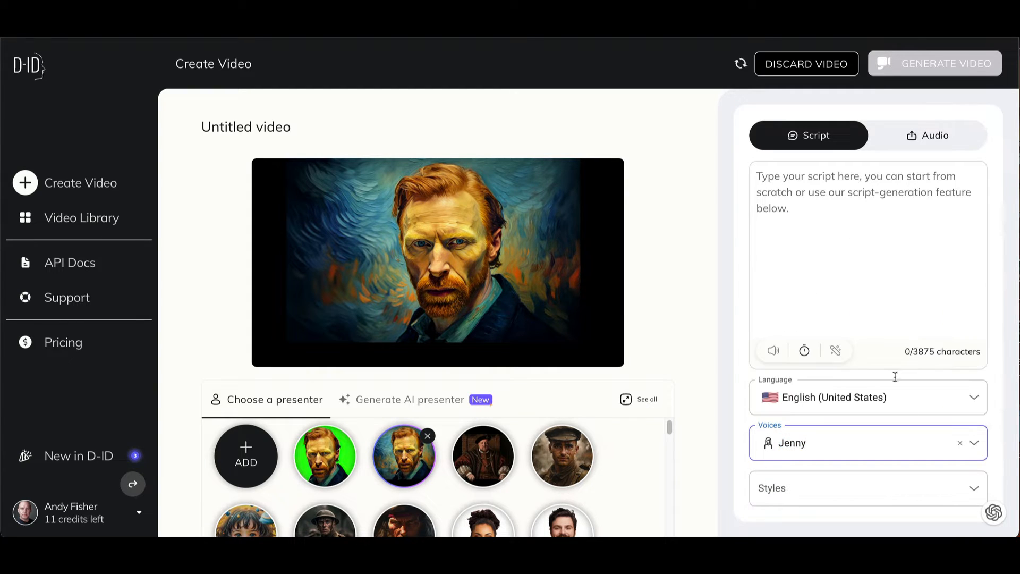
- Look through the speaking styles available for the Jenny voice
left_click(974, 491)
scroll(892, 421, "down", 3)
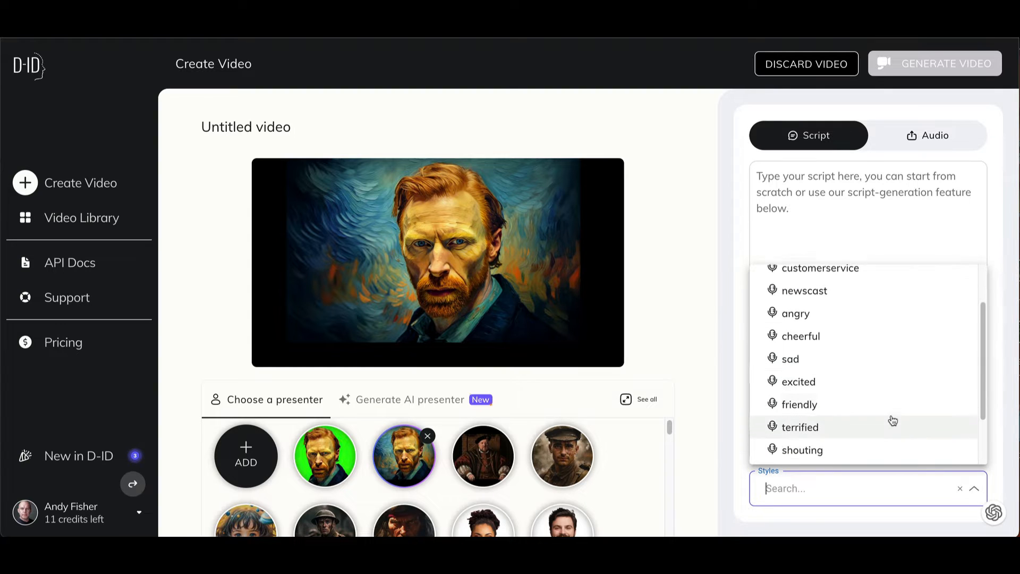
scroll(893, 421, "up", 2)
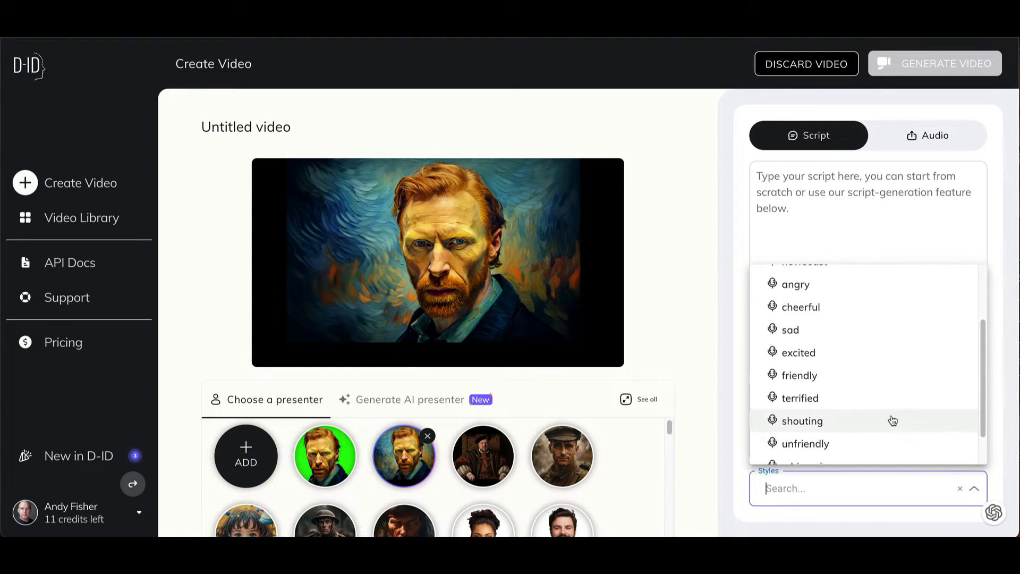
scroll(893, 420, "up", 3)
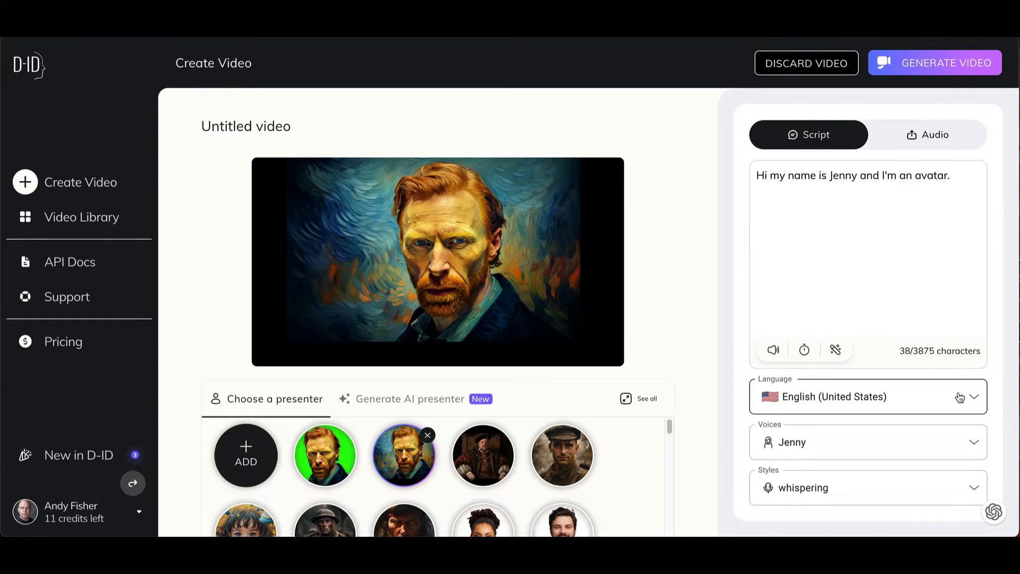
- Set the script language to English (United Kingdom) and check which speaking styles its voice offers
left_click(971, 397)
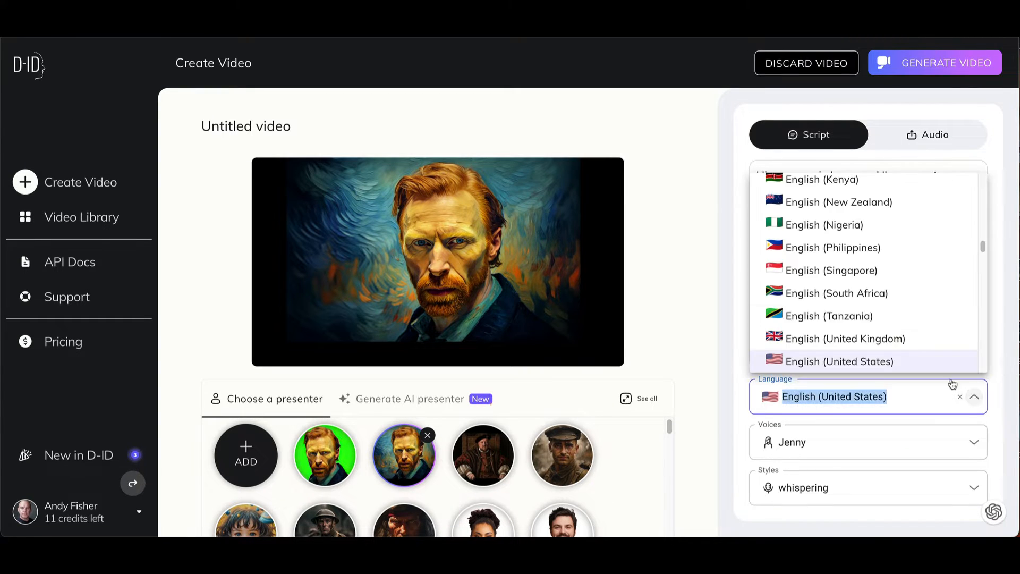
left_click(958, 338)
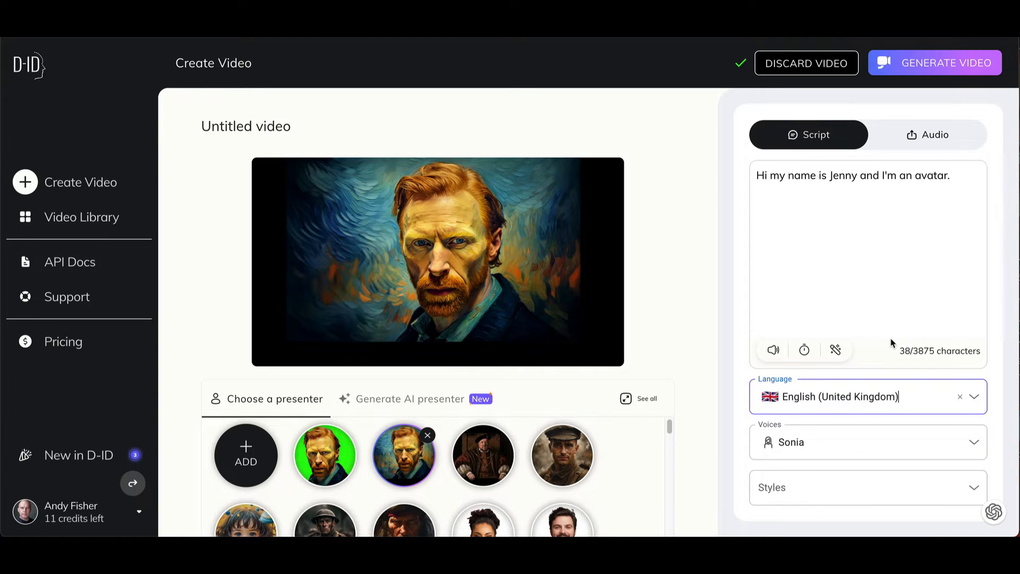
left_click(913, 486)
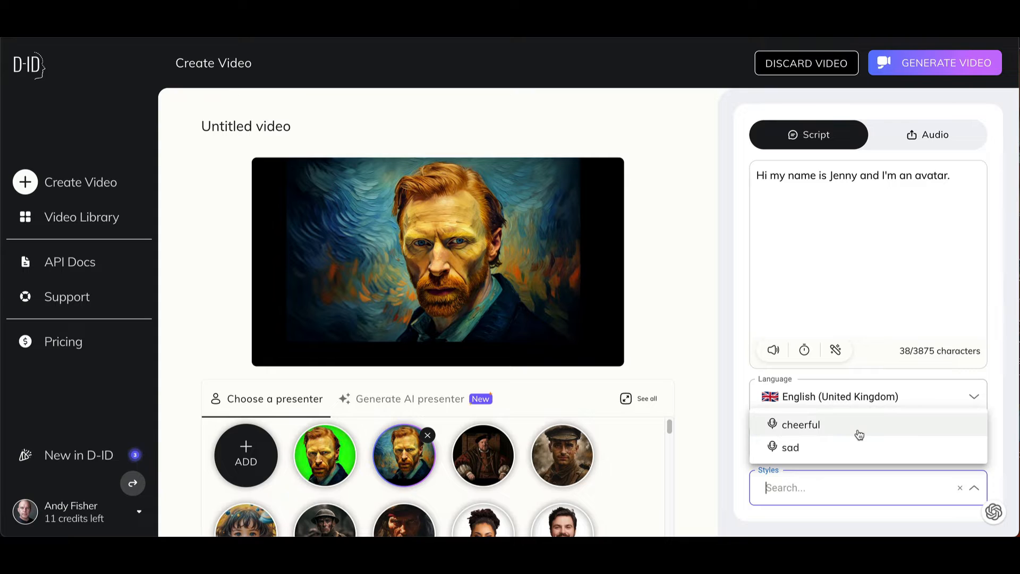
left_click(687, 339)
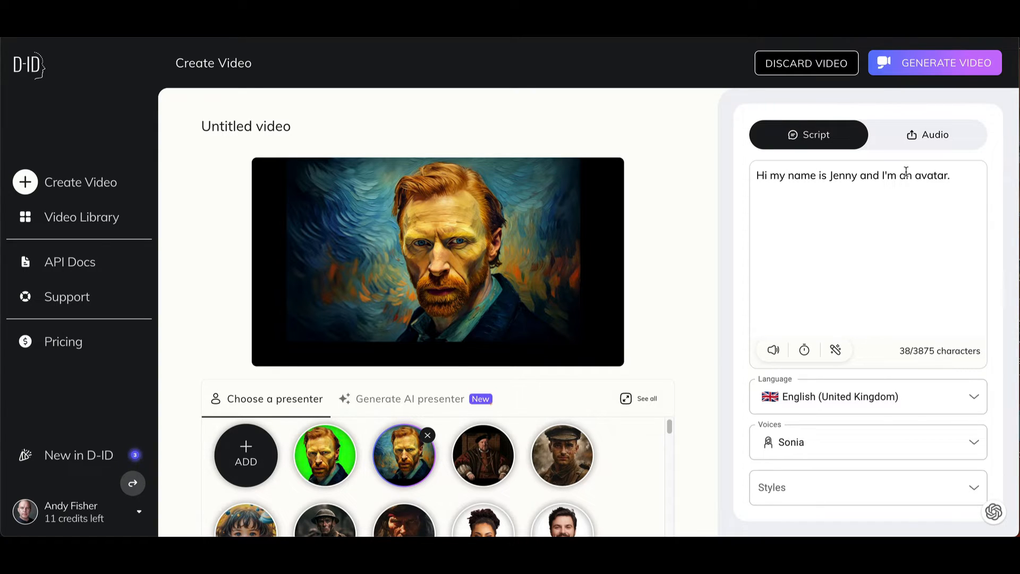
- Switch the presenter's speech source from the written script to uploaded audio
left_click(913, 143)
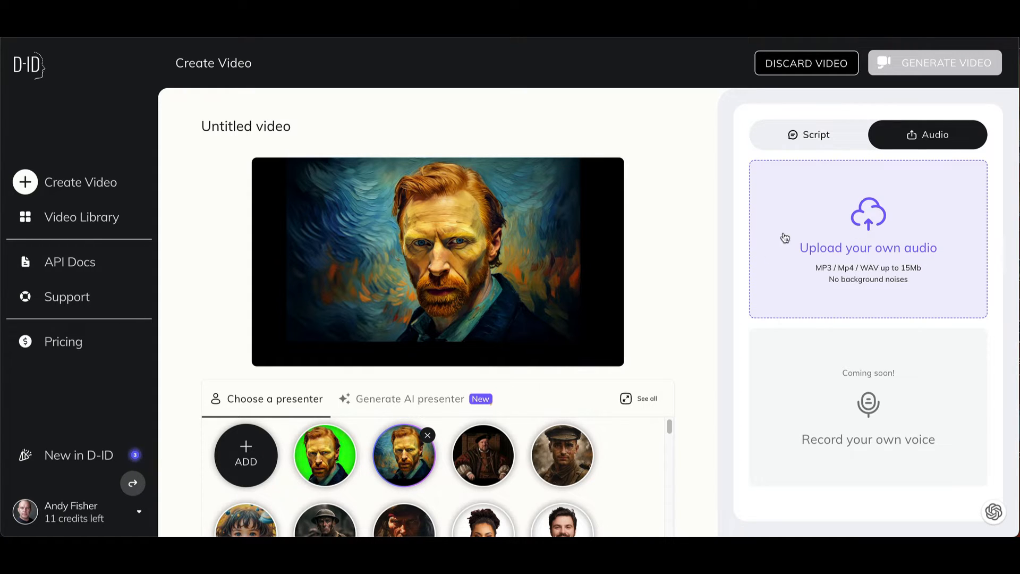
- Switch the presenter's speech source back to the written script
left_click(806, 130)
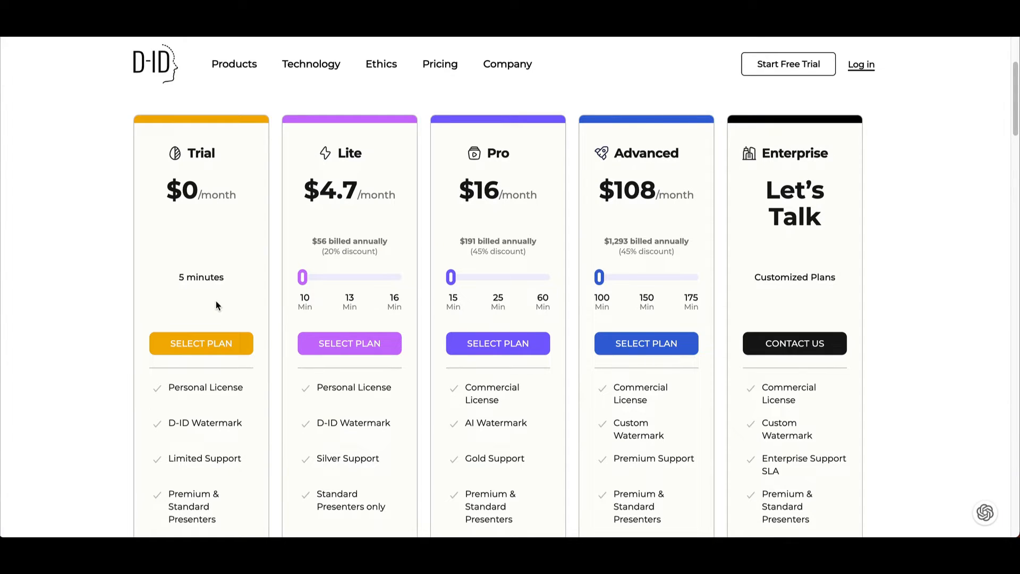
- Compare the minutes, prices, licences and watermark terms of the Trial and Lite plans on the D-ID pricing page
scroll(216, 305, "up", 1)
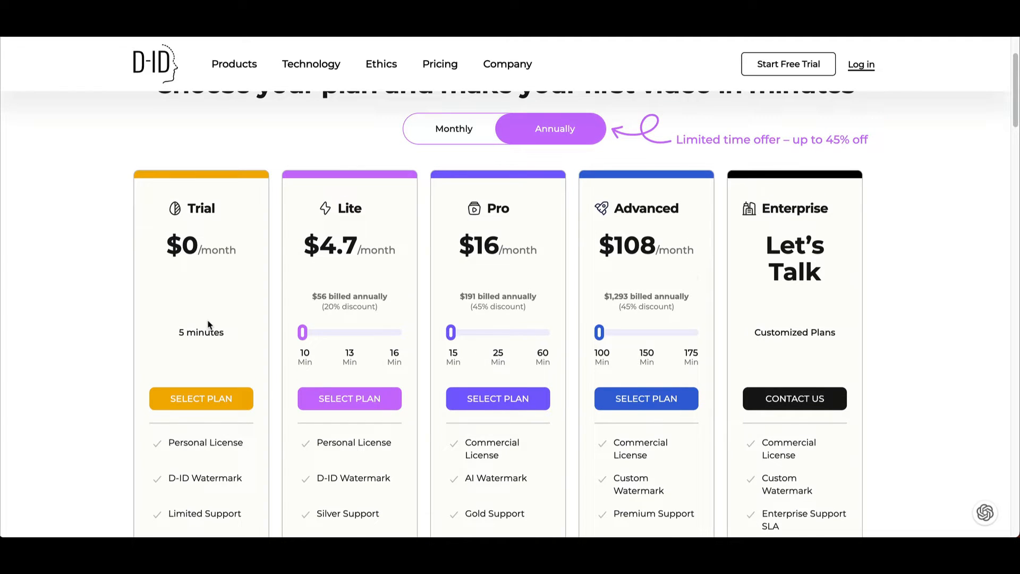
scroll(210, 324, "down", 1)
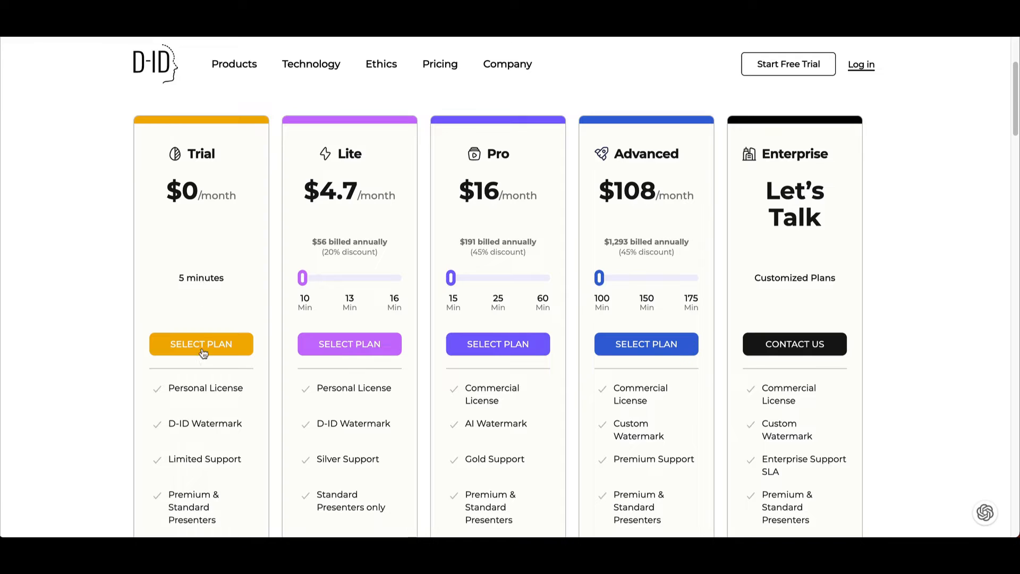
left_click_drag(305, 187, 360, 187)
left_click(390, 212)
scroll(387, 292, "down", 2)
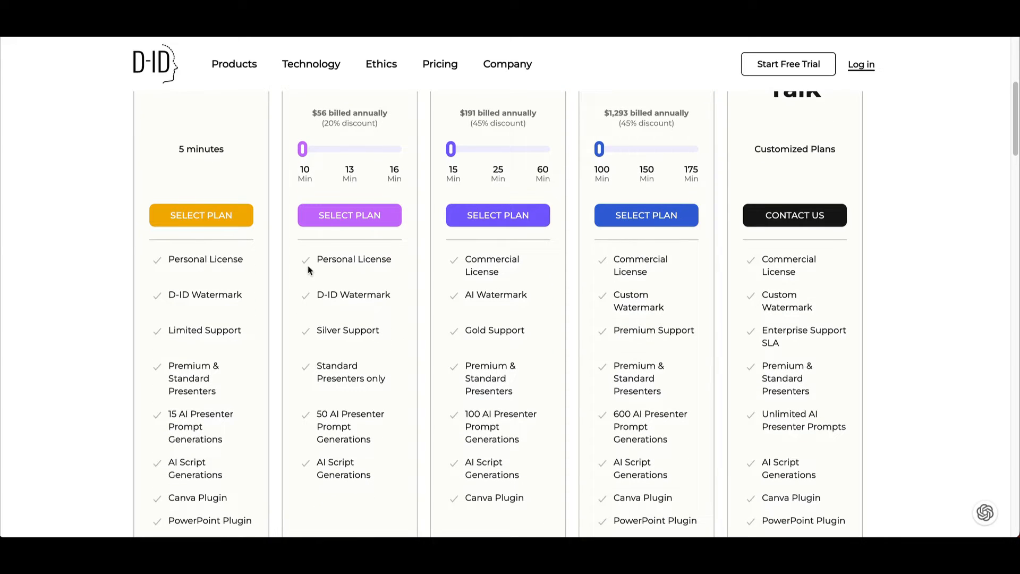
left_click_drag(314, 295, 395, 295)
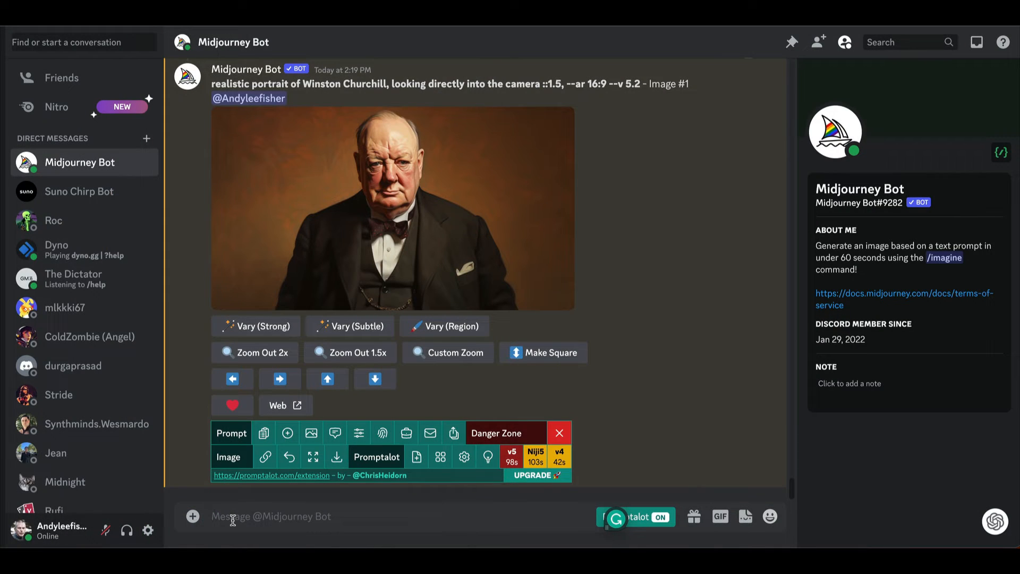
- In Discord's Midjourney Bot chat, start an /imagine command with the copied Winston Churchill portrait prompt and remove its leading timestamp text
type("/")
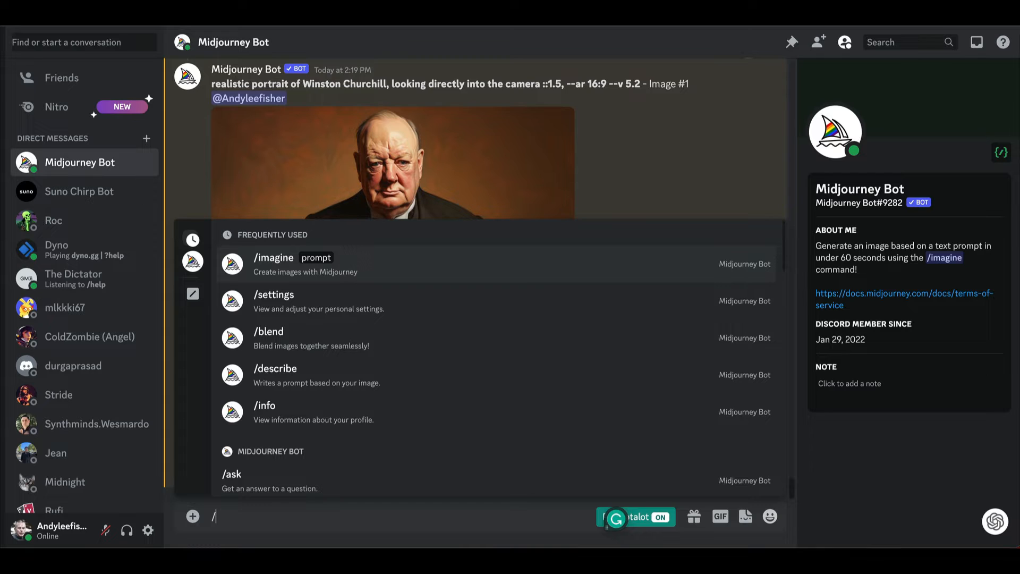
left_click(274, 270)
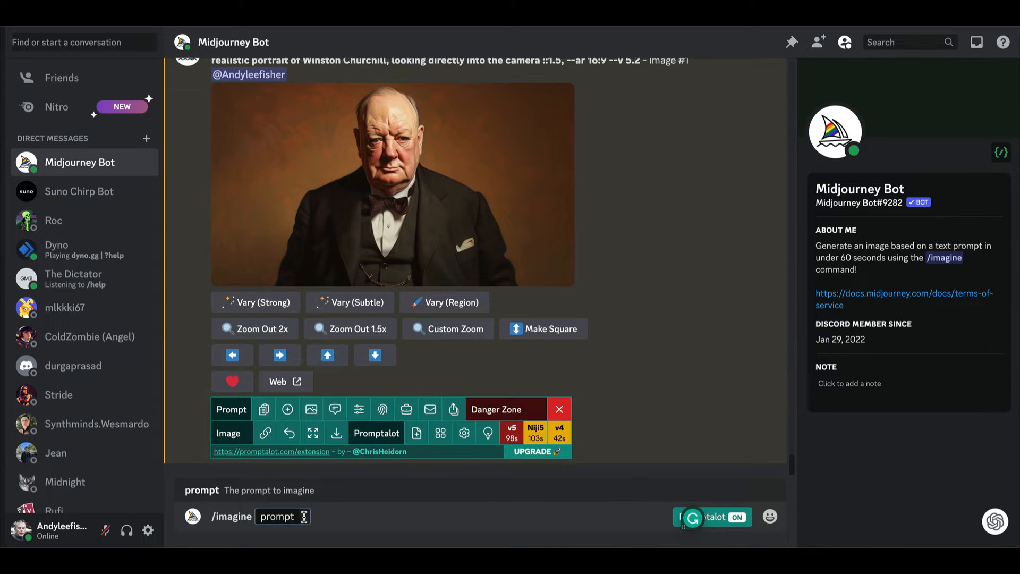
type("— Today at 2:19 PM realistic portrait of Winston Churchill, looking directly into the camera ::1.5, --ar 16:9 --v 5.2 - Image #1")
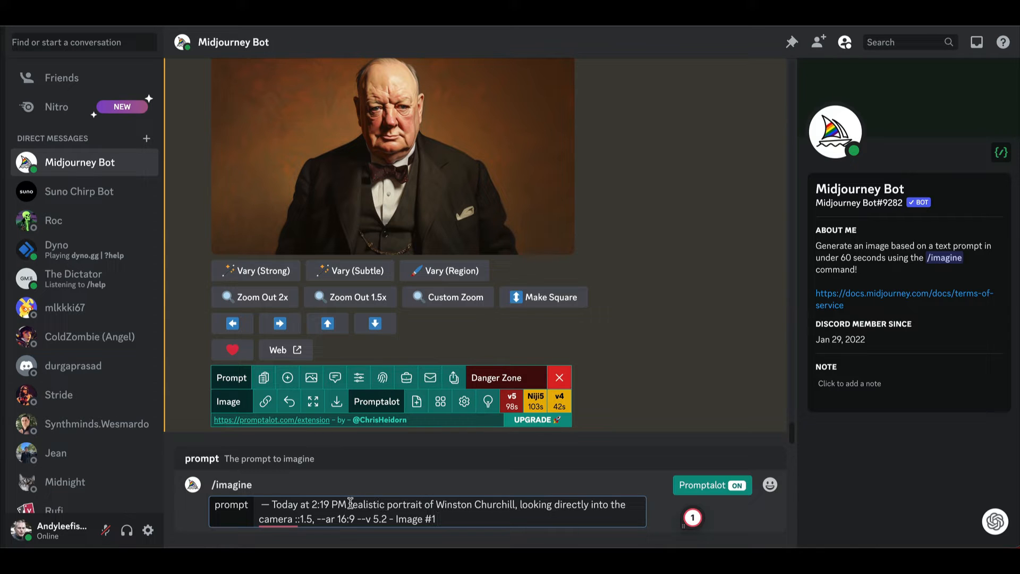
left_click_drag(349, 505, 257, 509)
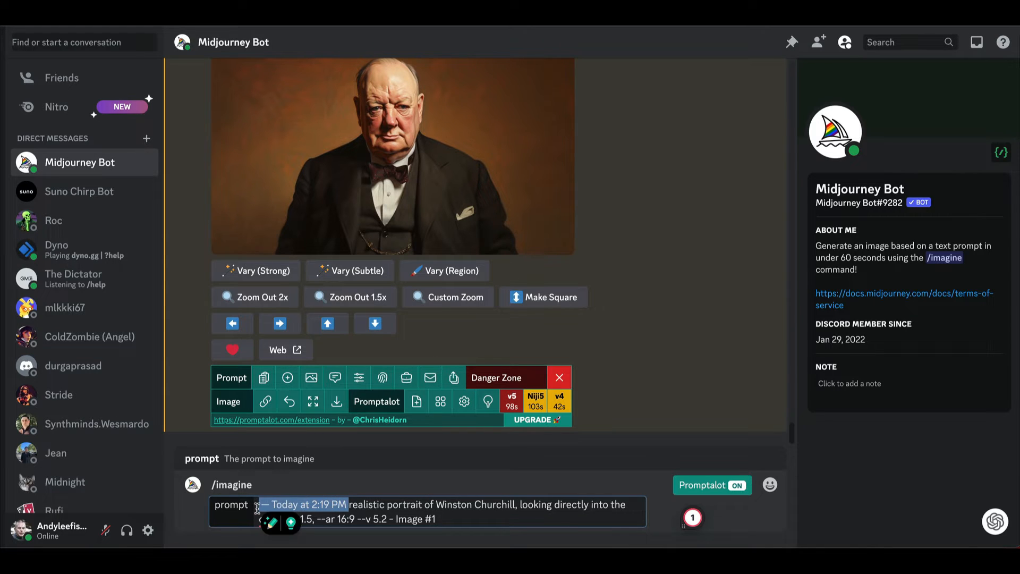
key("BackSpace")
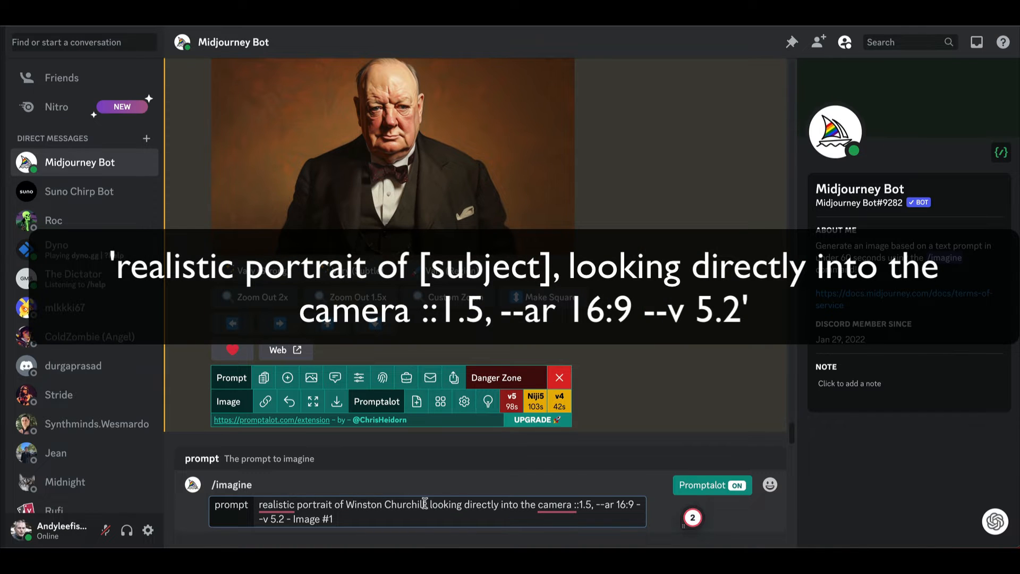
- Remove the trailing "--v 5.2 - Image #1" so the prompt ends with --ar 16:9
double_click(553, 504)
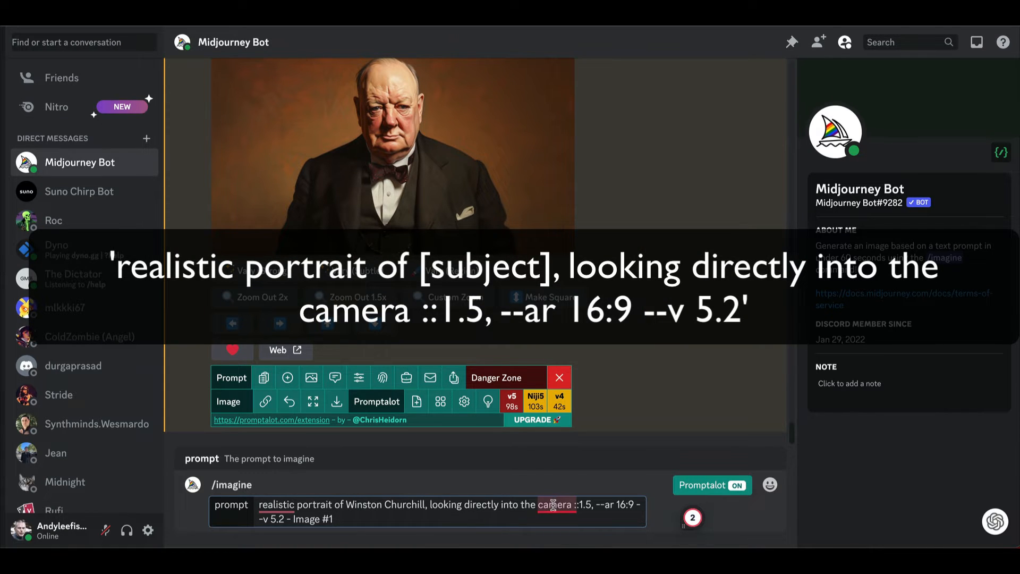
mouse_move(555, 506)
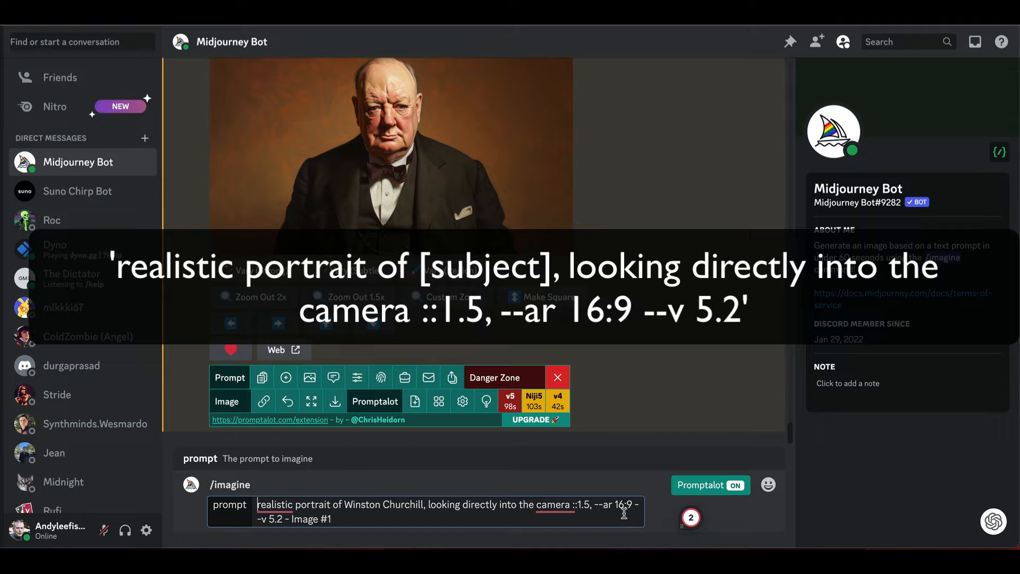
left_click_drag(635, 503, 650, 518)
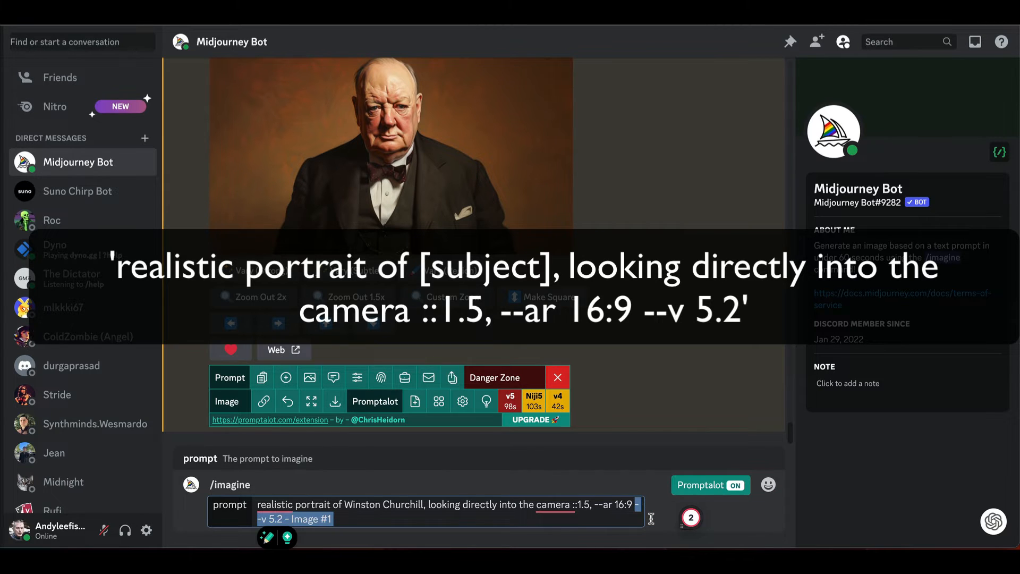
key("BackSpace")
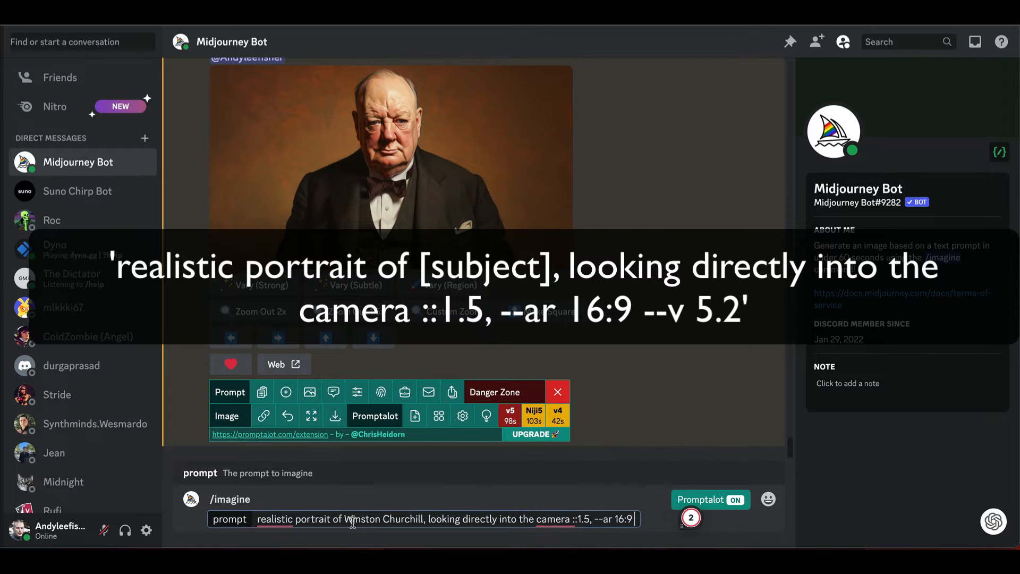
- Replace the prompt's subject Winston Churchill with "a shaolin monk" and submit the prompt
left_click_drag(424, 518, 346, 518)
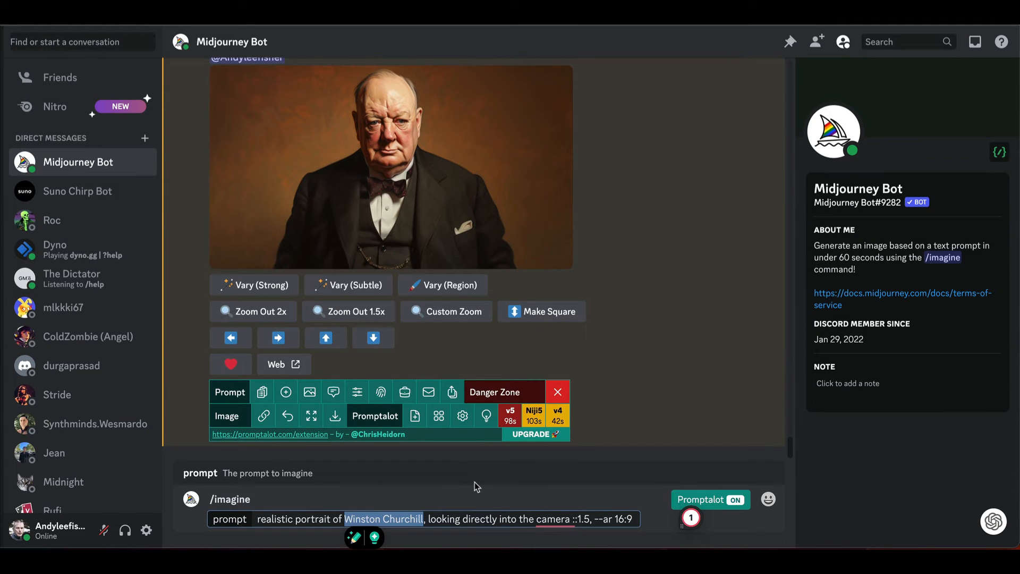
type("a")
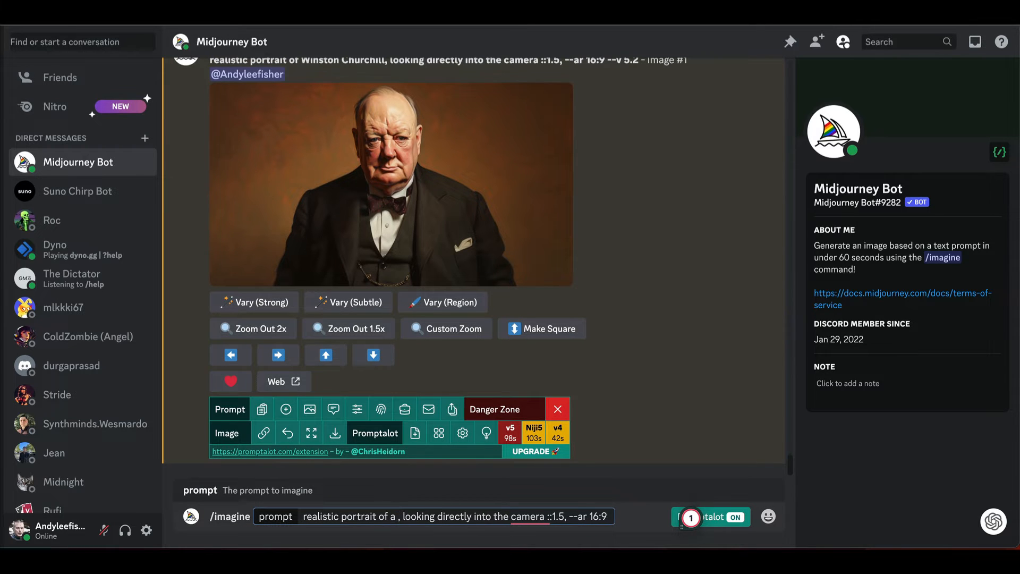
type(" shaolin mo")
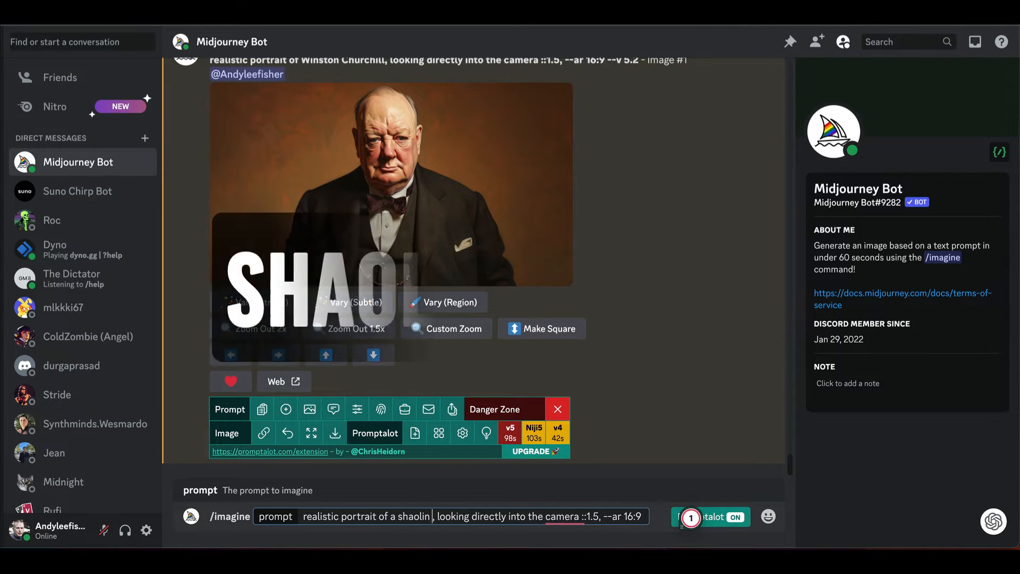
type("nk")
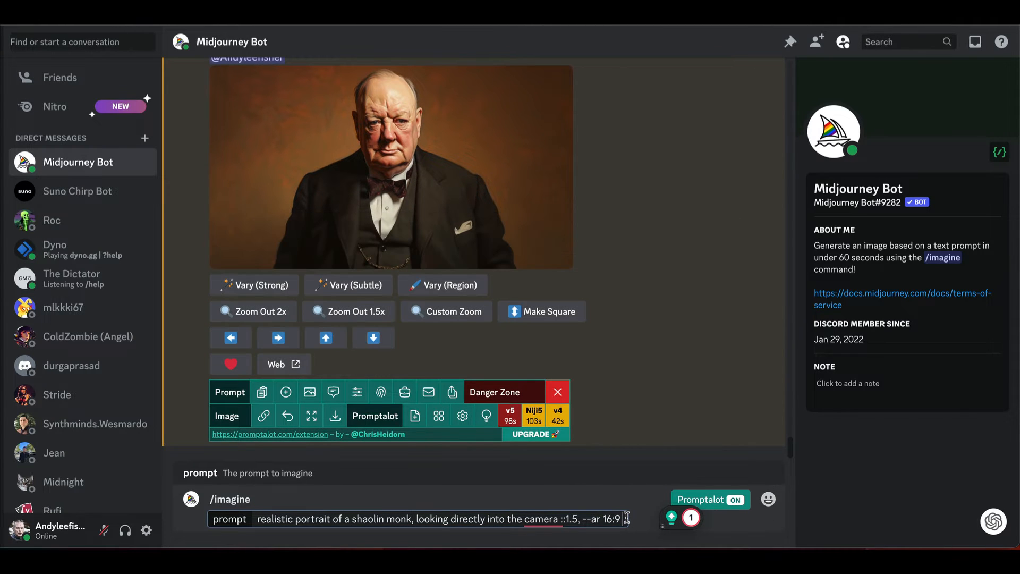
key("Return")
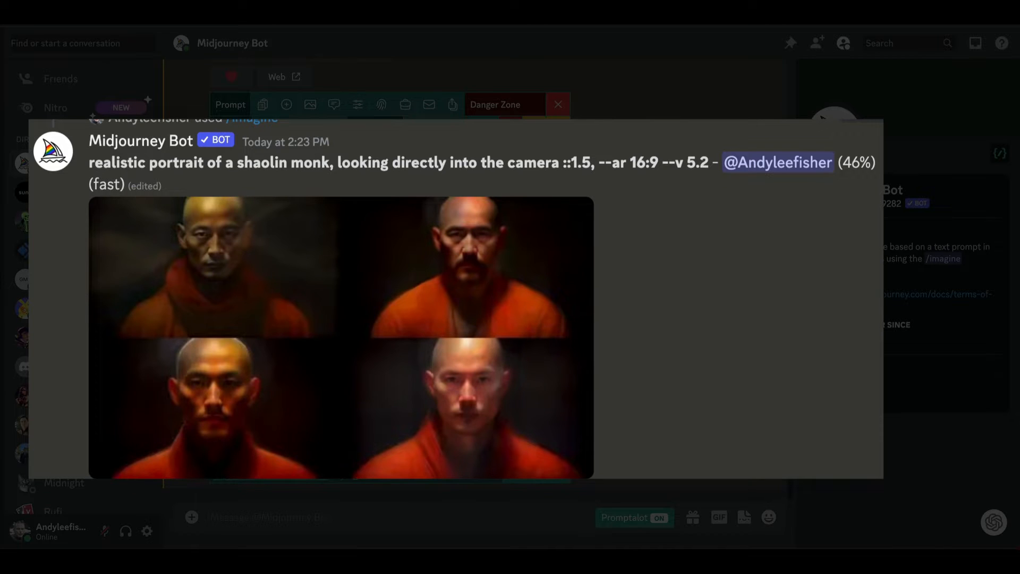
- Examine the generated grid of shaolin monk portraits enlarged and upscale the fourth image
left_click_drag(837, 163, 880, 160)
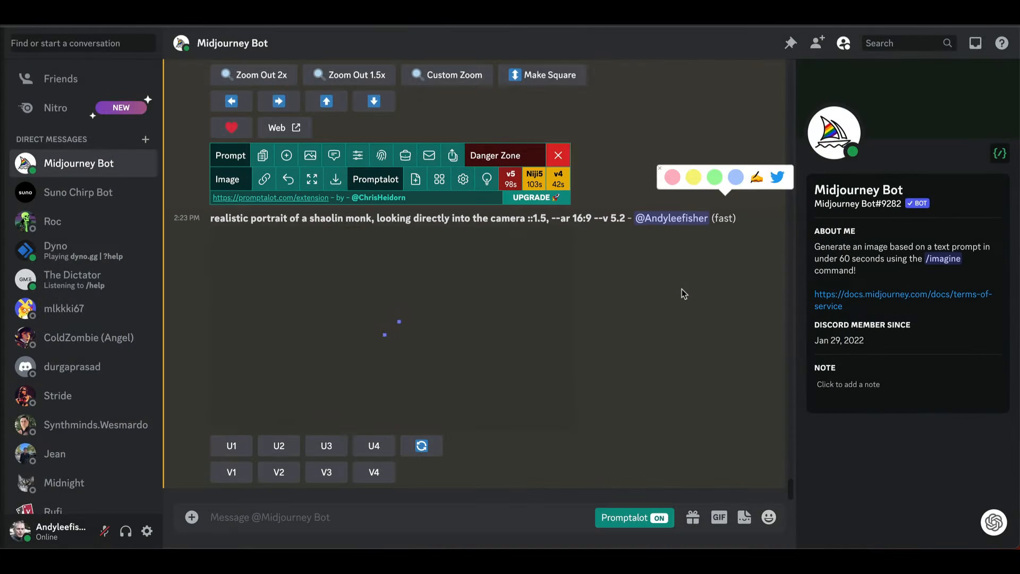
left_click(484, 306)
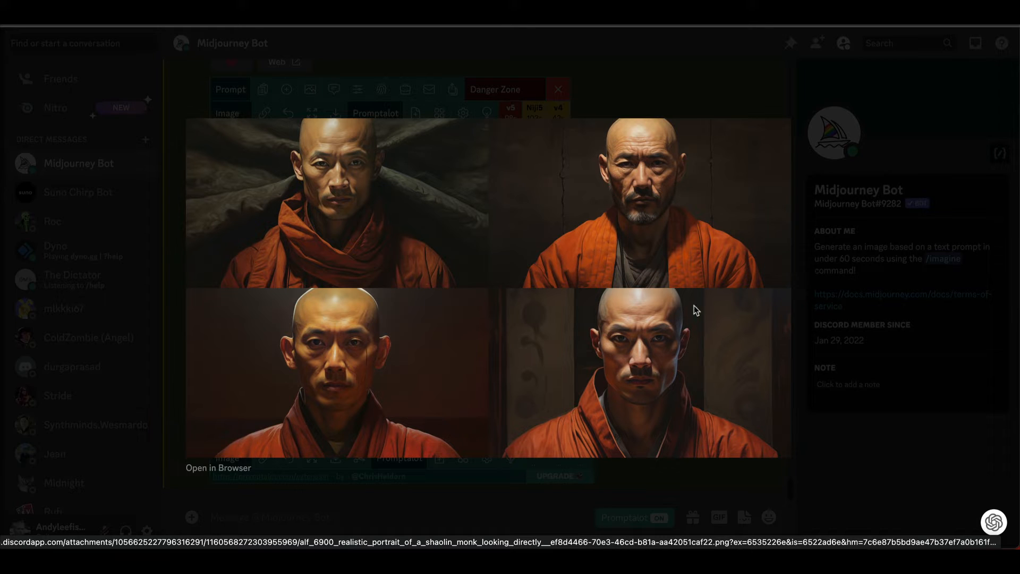
left_click(703, 95)
left_click(374, 379)
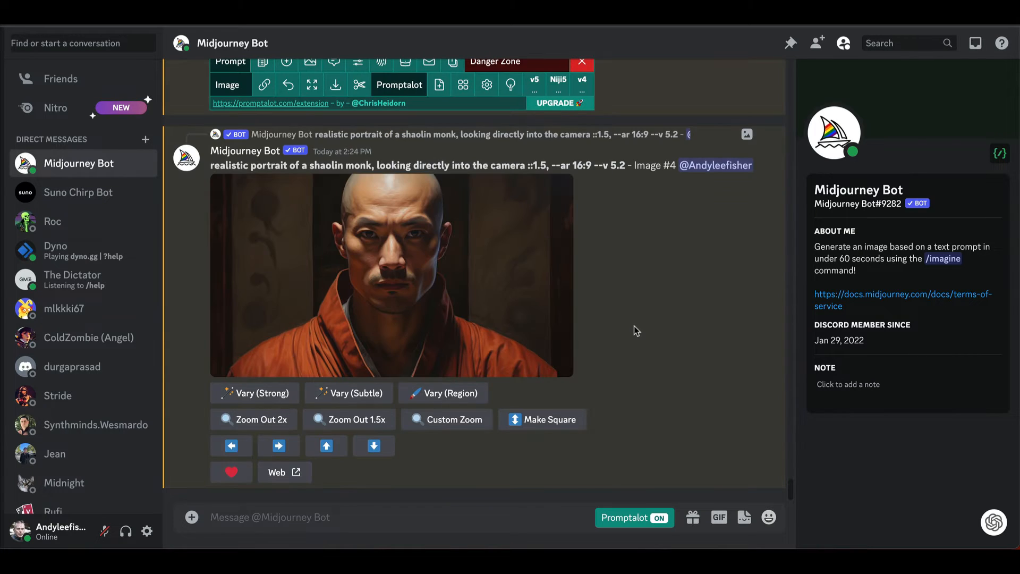
- Enlarge the upscaled monk portrait and save it to the Desktop as "monk"
left_click(502, 302)
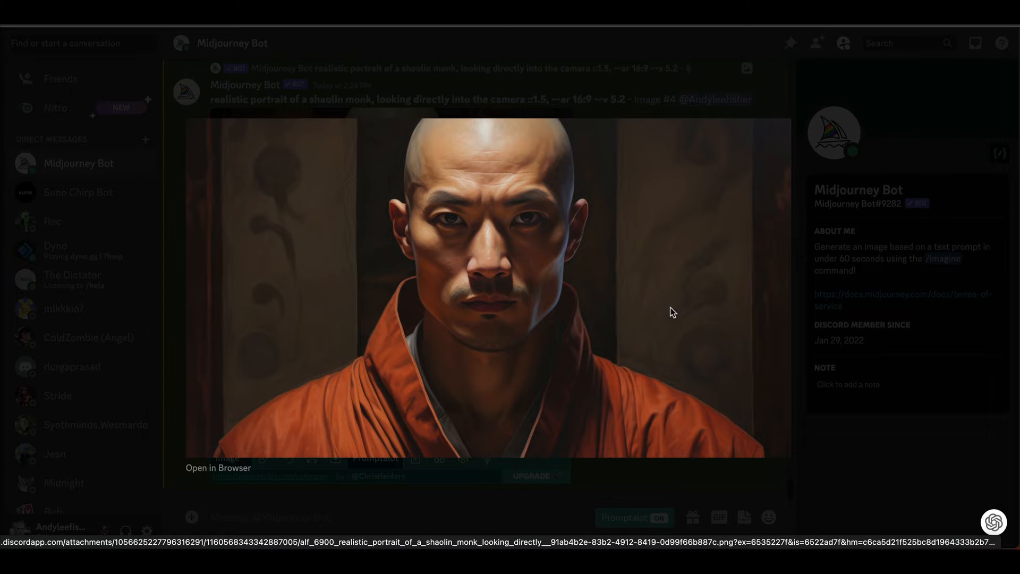
right_click(672, 310)
left_click(702, 329)
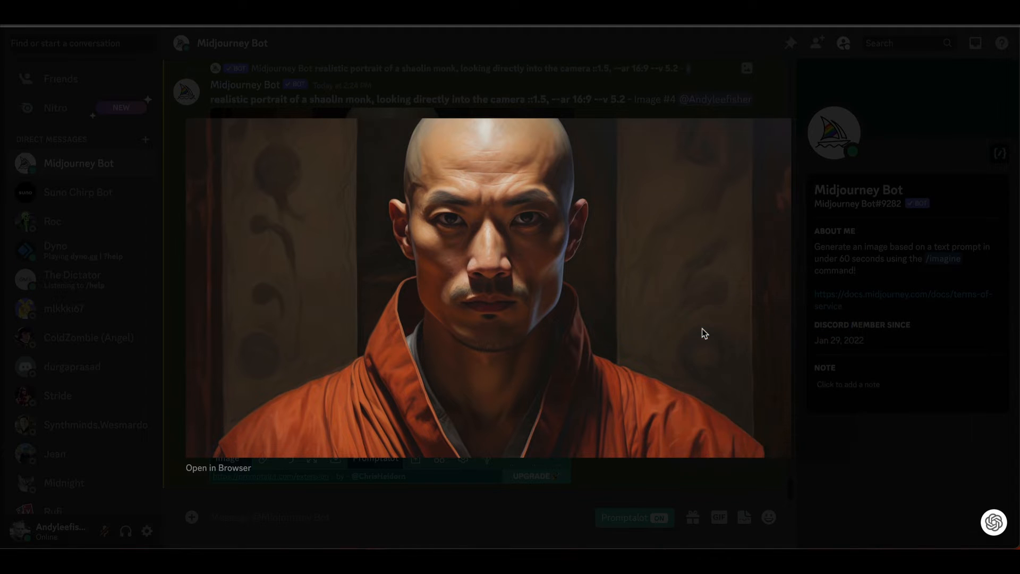
type("monk")
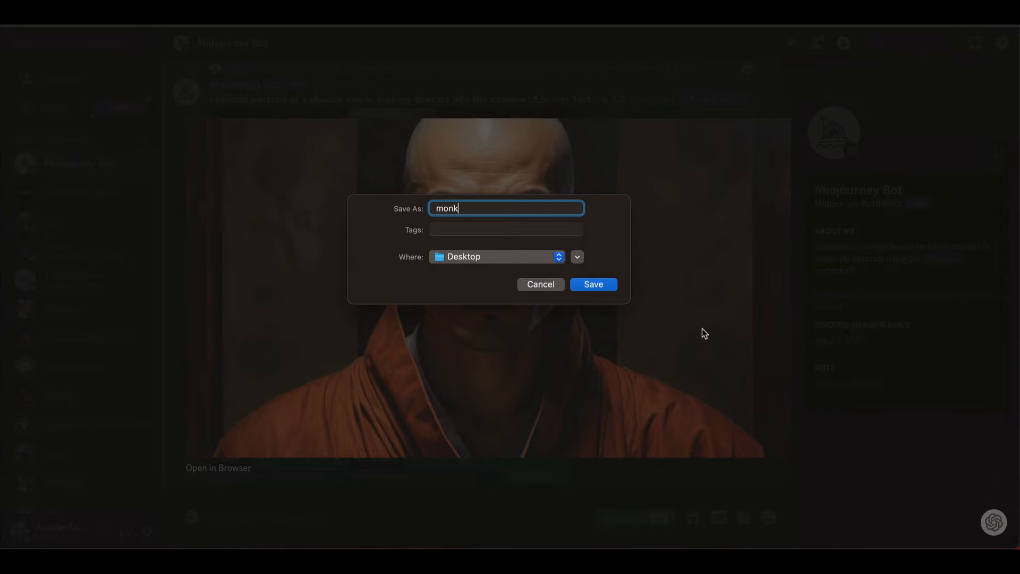
left_click(594, 283)
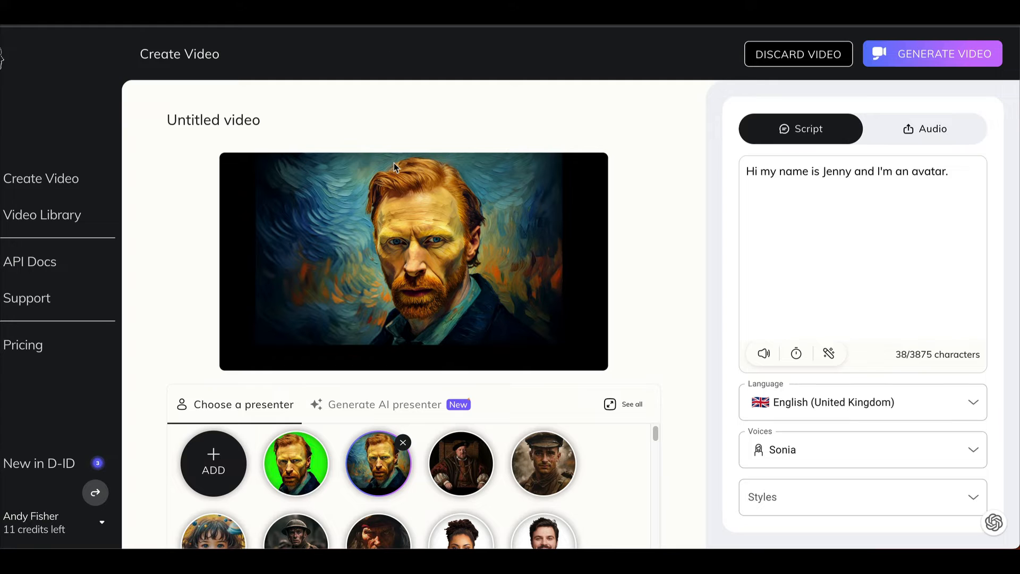
- In D-ID's Create Video page, add monk.png from the Desktop as a new presenter
left_click(213, 464)
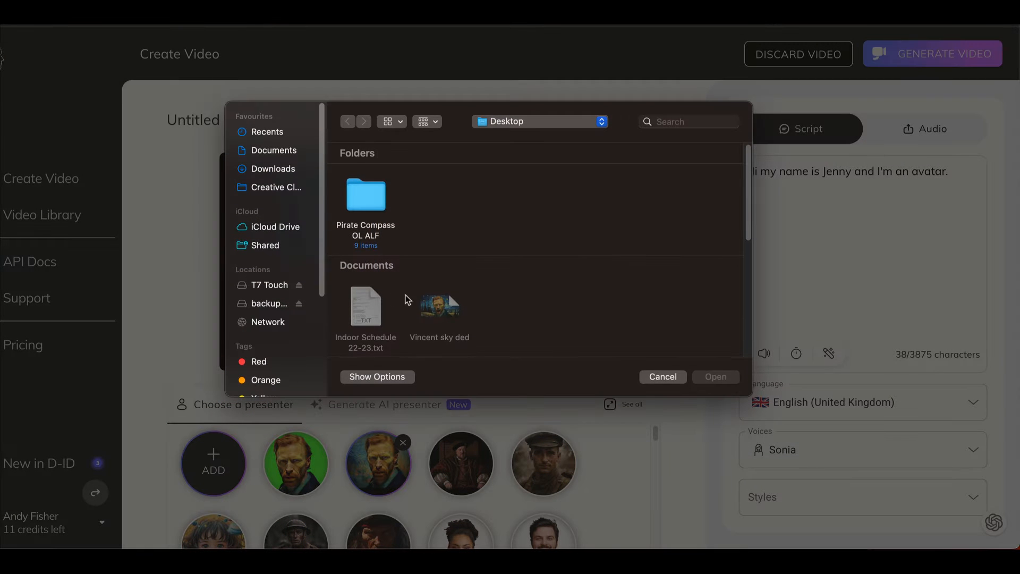
scroll(413, 302, "down", 10)
scroll(414, 301, "up", 4)
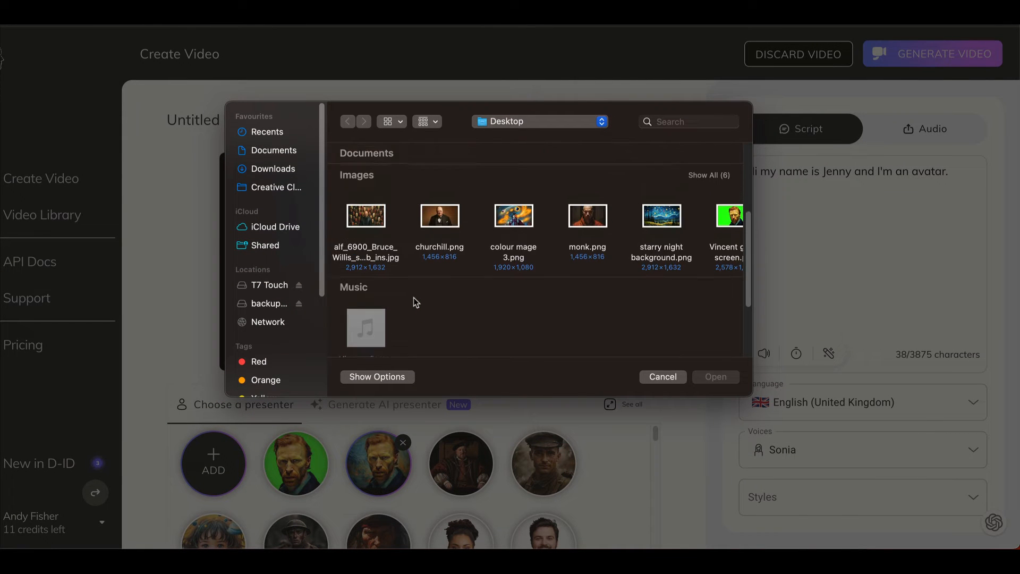
left_click(606, 229)
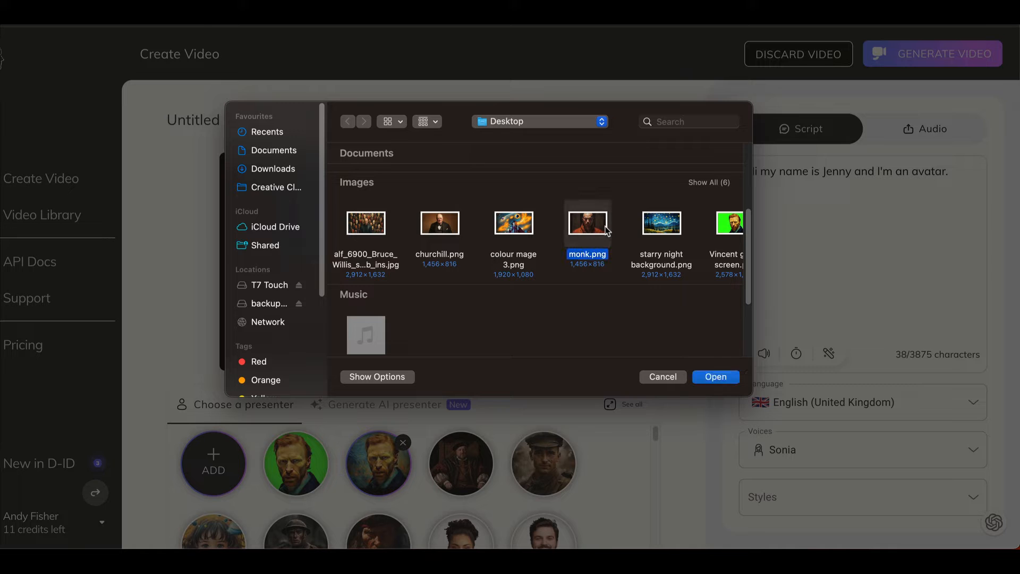
left_click(715, 377)
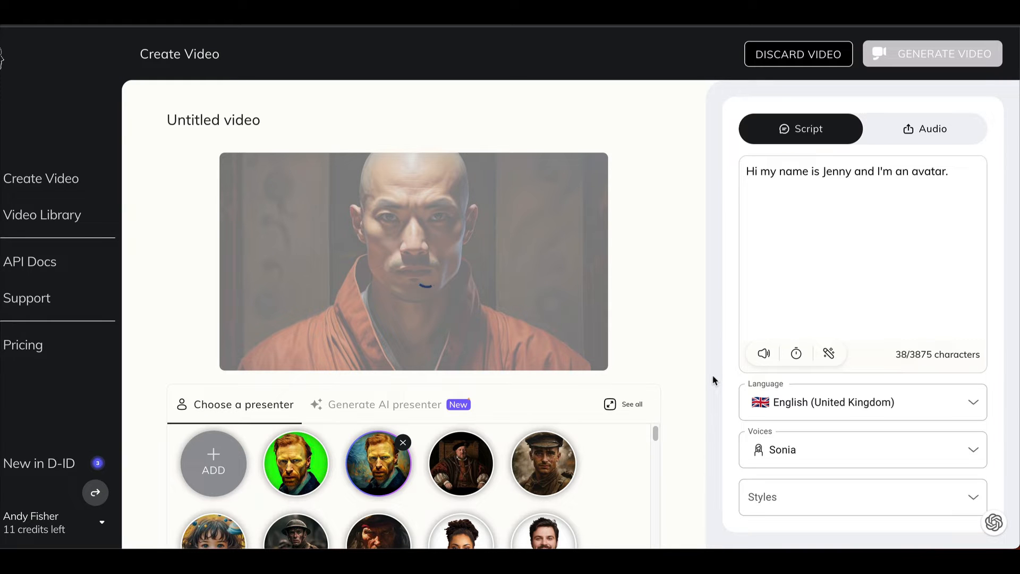
- Change the script to "Hi my name is Lao Tsu and I am a Buddhist monk."
left_click_drag(823, 171, 967, 170)
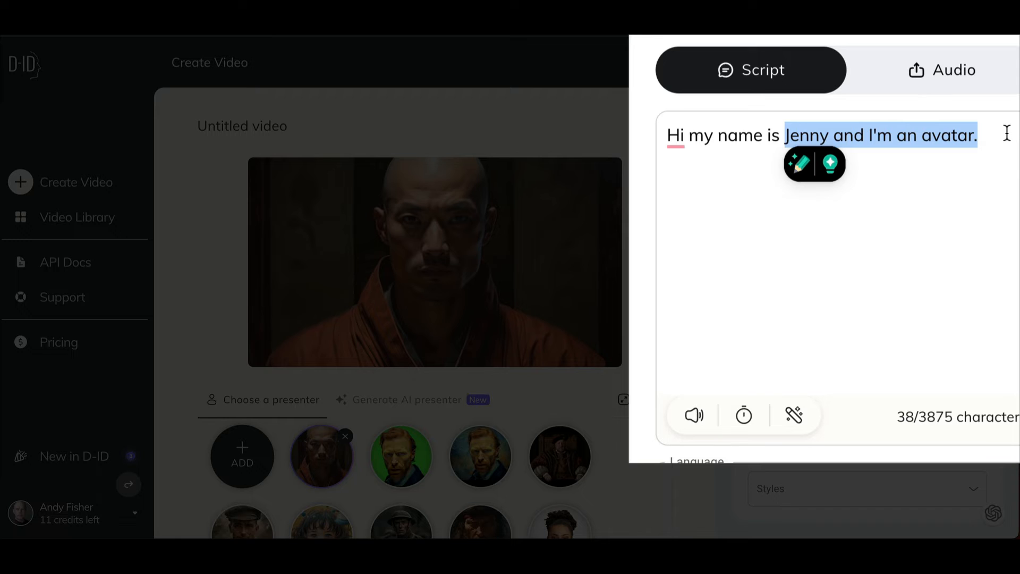
type("Lao Tr")
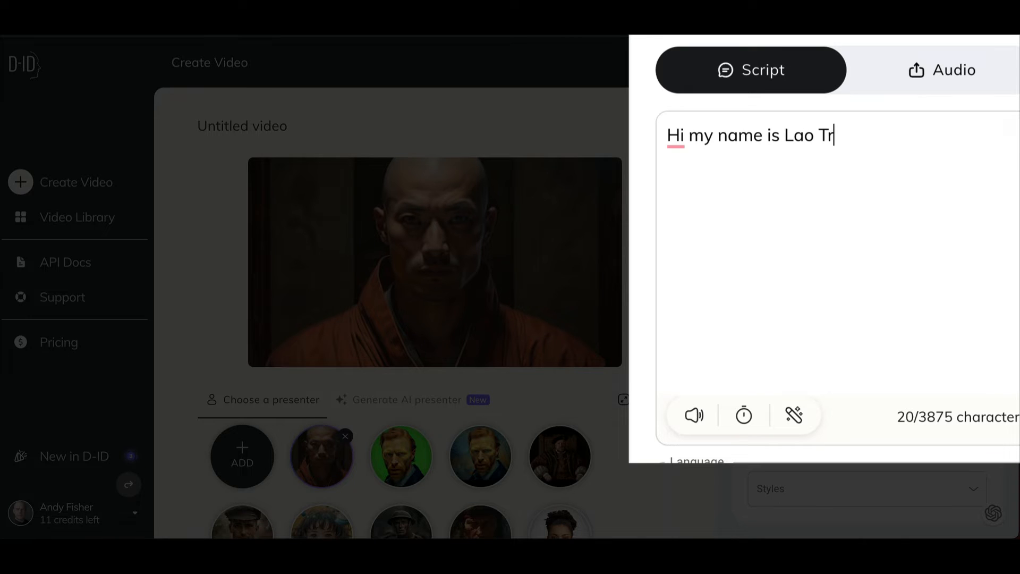
key("BackSpace")
type("su and I am a Bu")
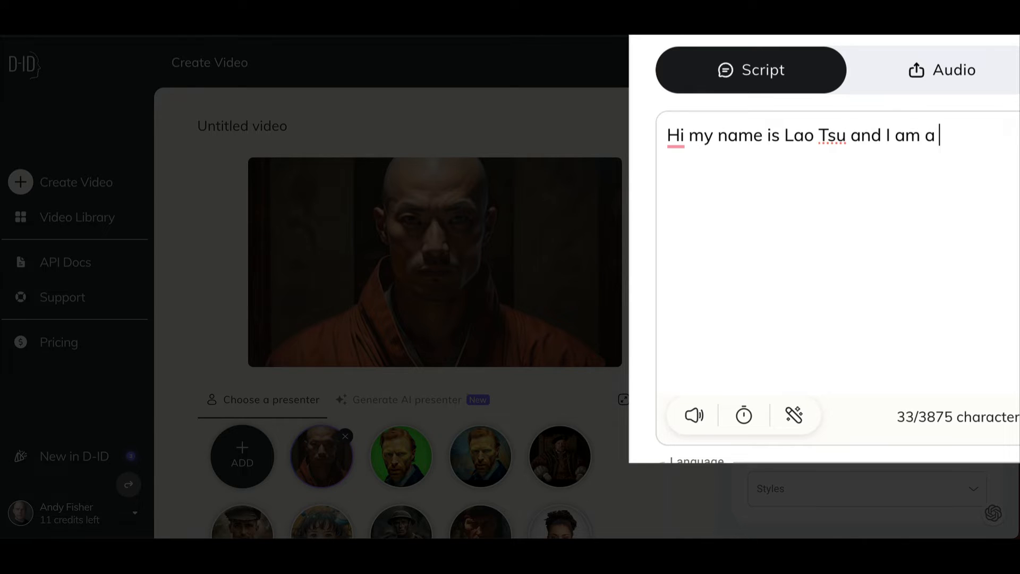
type("ddhist monk.")
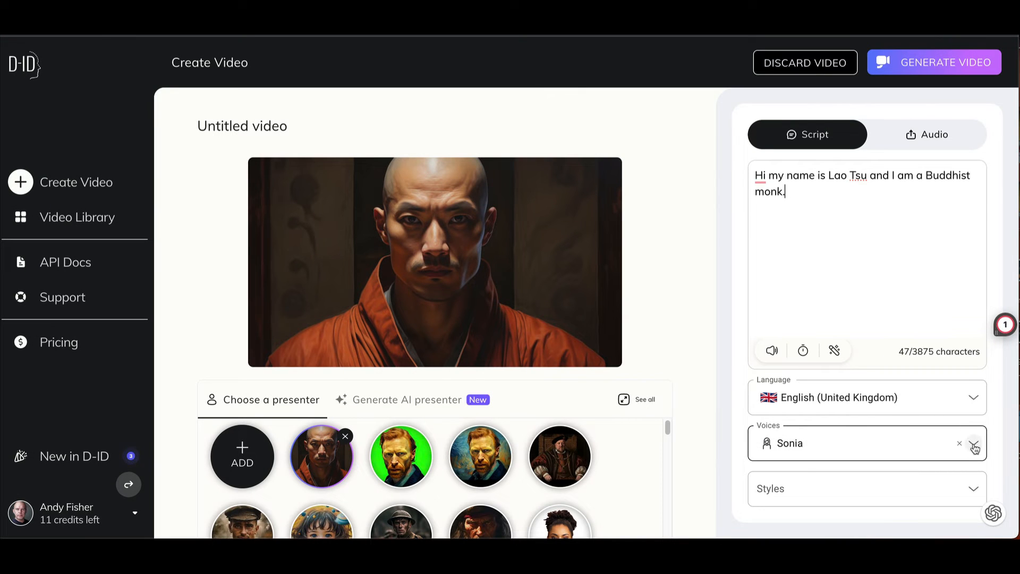
- Try the male voice Ethan for the script and listen to its audio preview
left_click(974, 445)
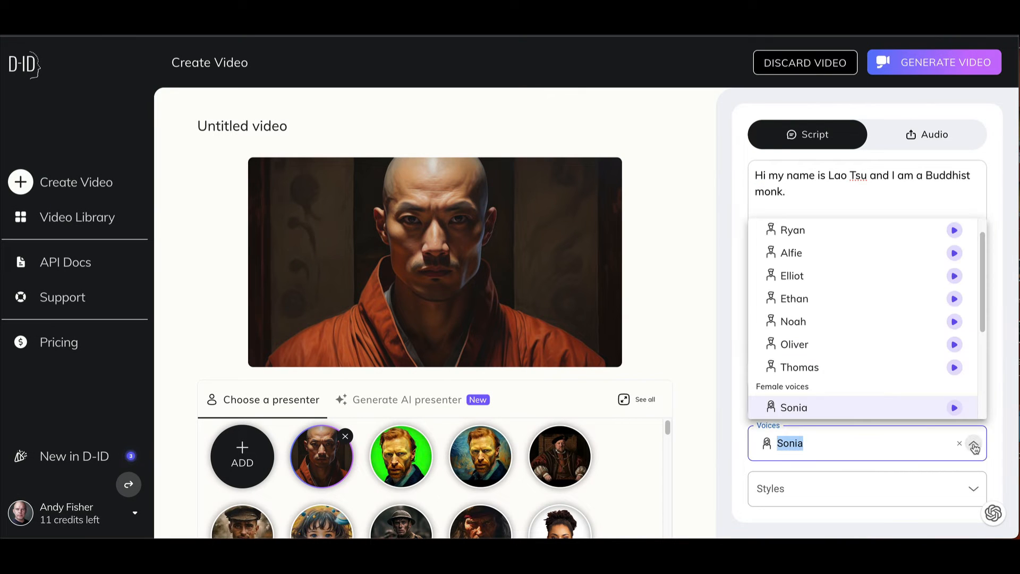
left_click(815, 298)
left_click(771, 350)
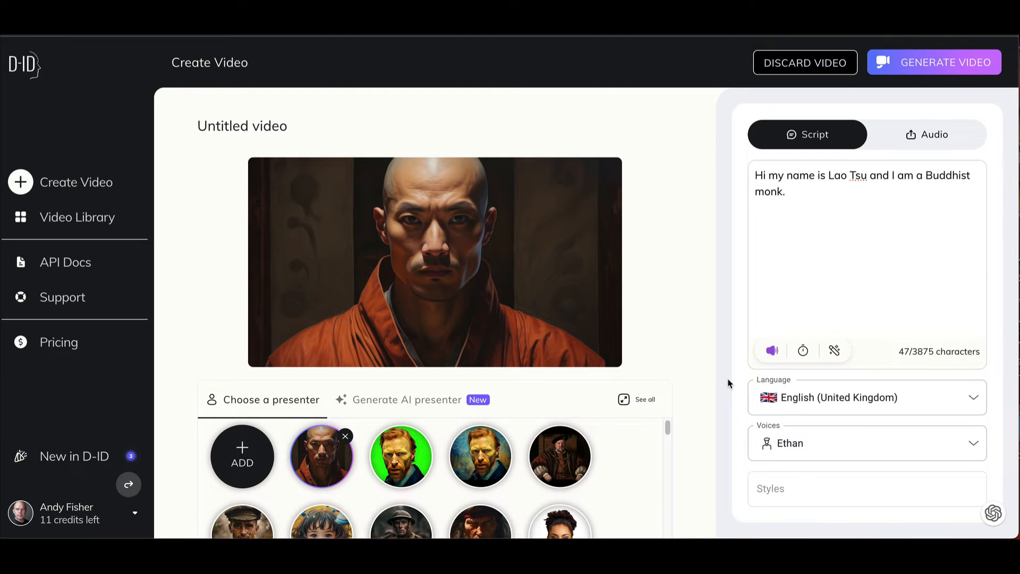
- Switch the script's language to English (Philippines) with the male voice James and listen to the audio preview
left_click(973, 399)
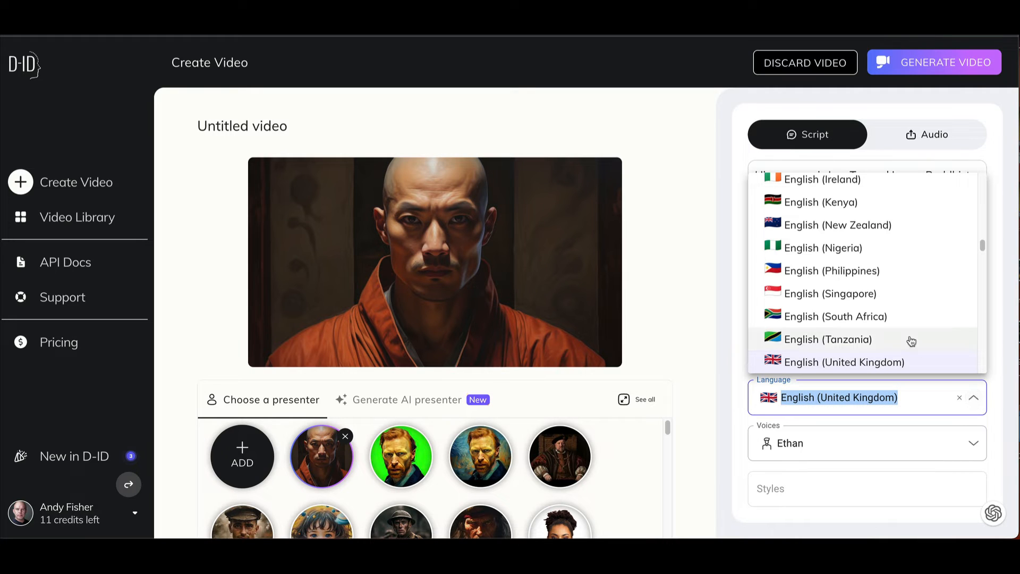
left_click(882, 278)
left_click(771, 353)
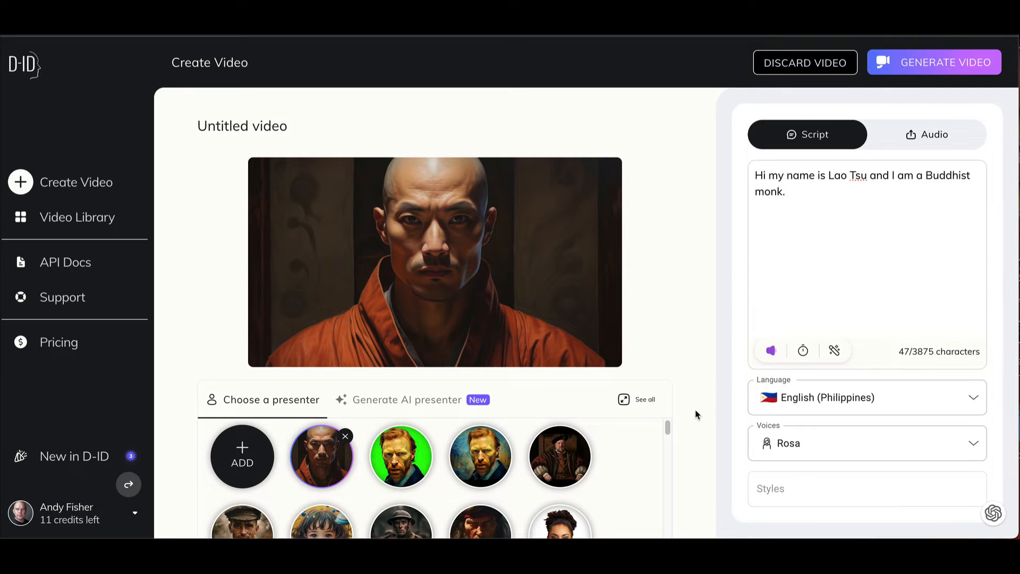
left_click(974, 445)
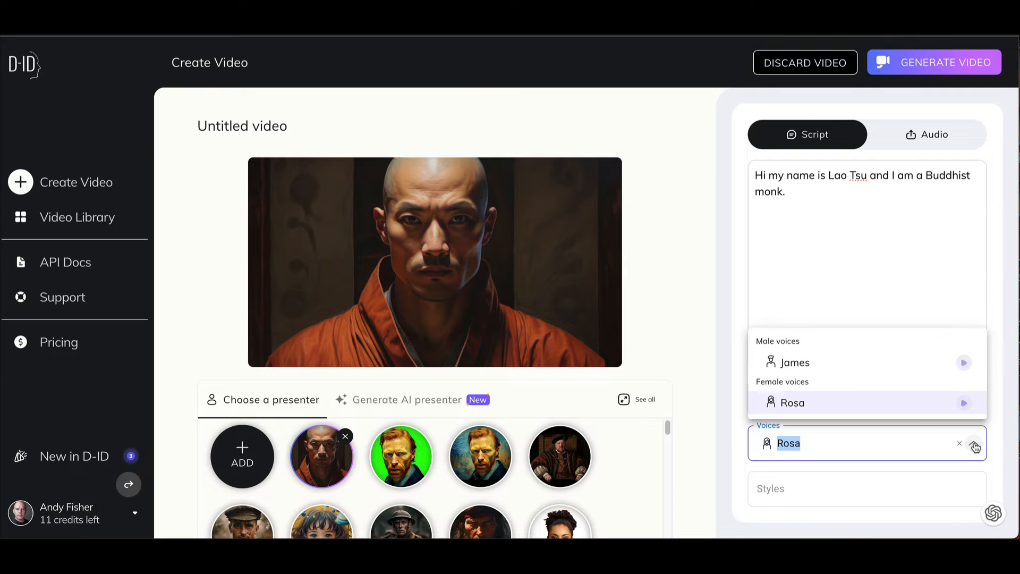
left_click(878, 369)
left_click(772, 351)
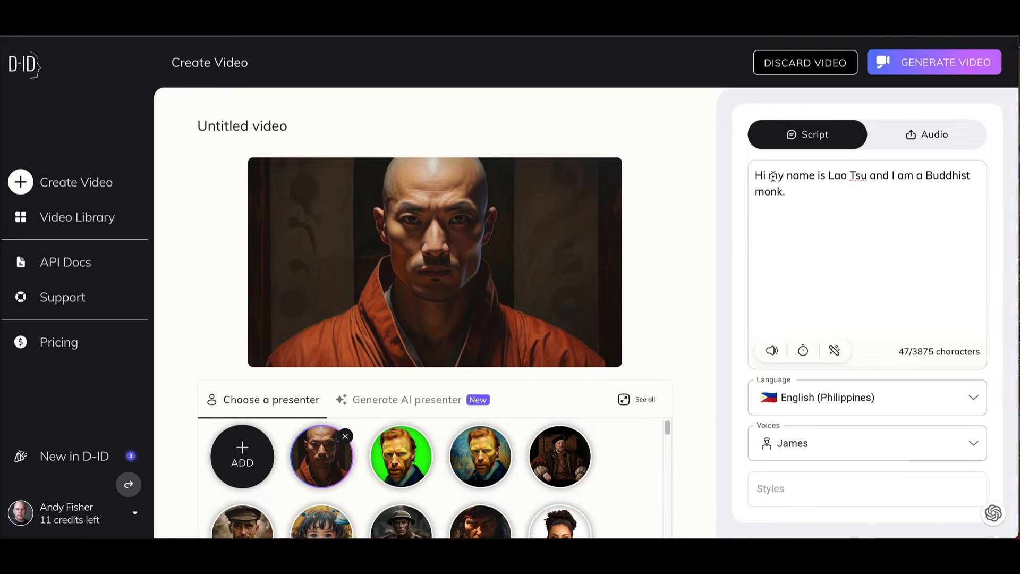
- Add "I am delighted to meet you." to the end of the script and generate the video
left_click(796, 194)
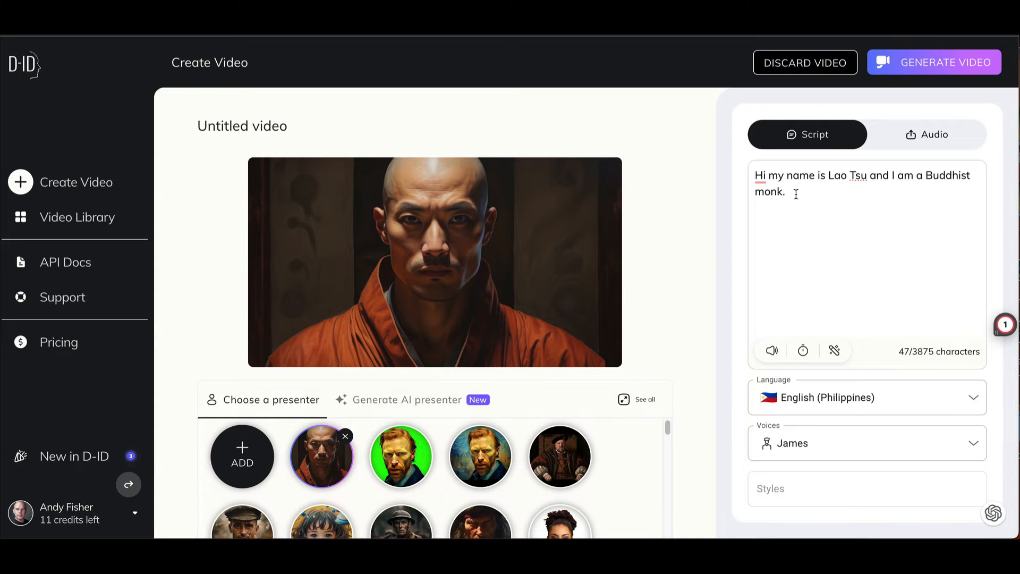
type("I ")
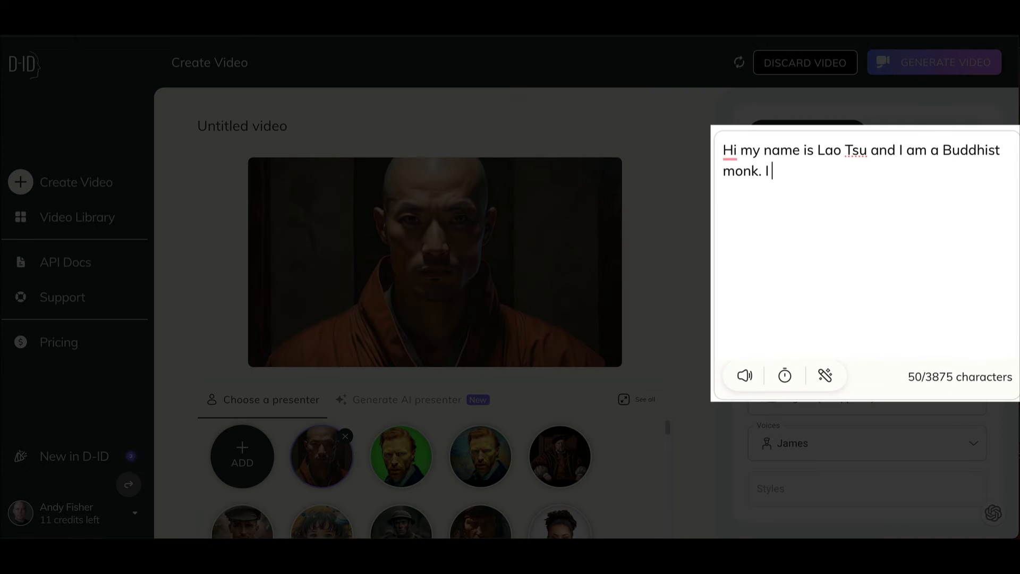
type("am delighted to mee")
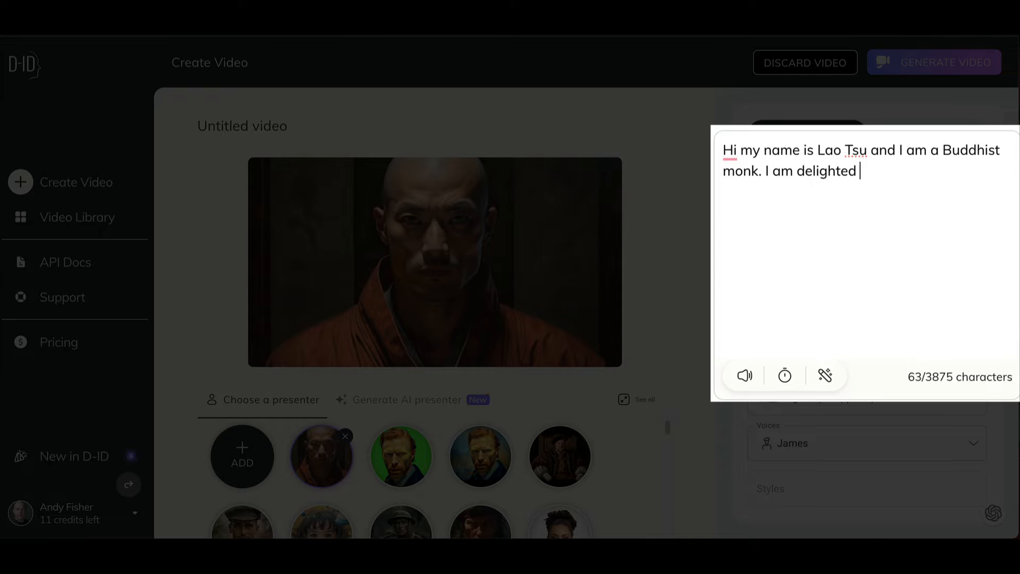
type("t you.")
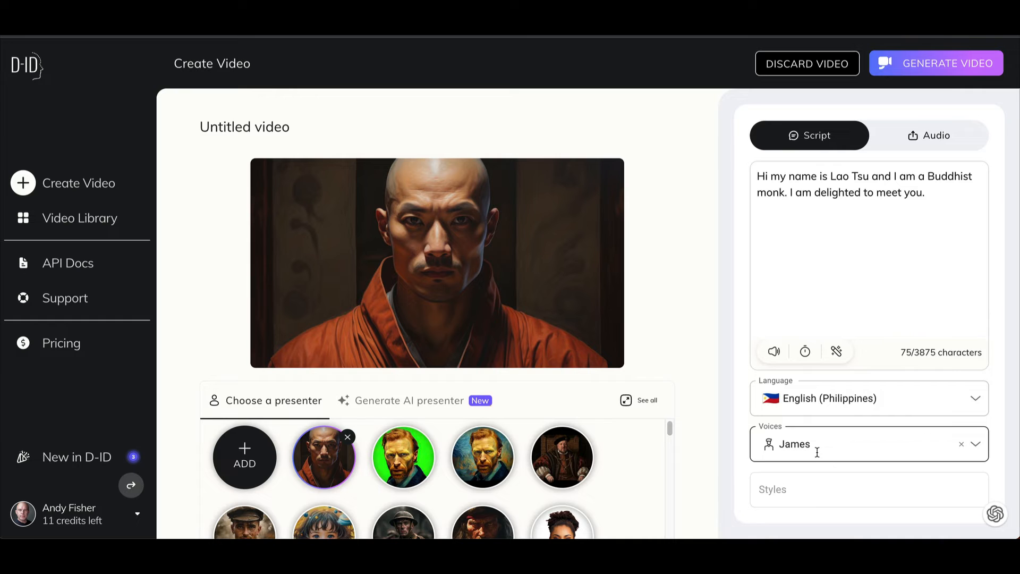
left_click(946, 64)
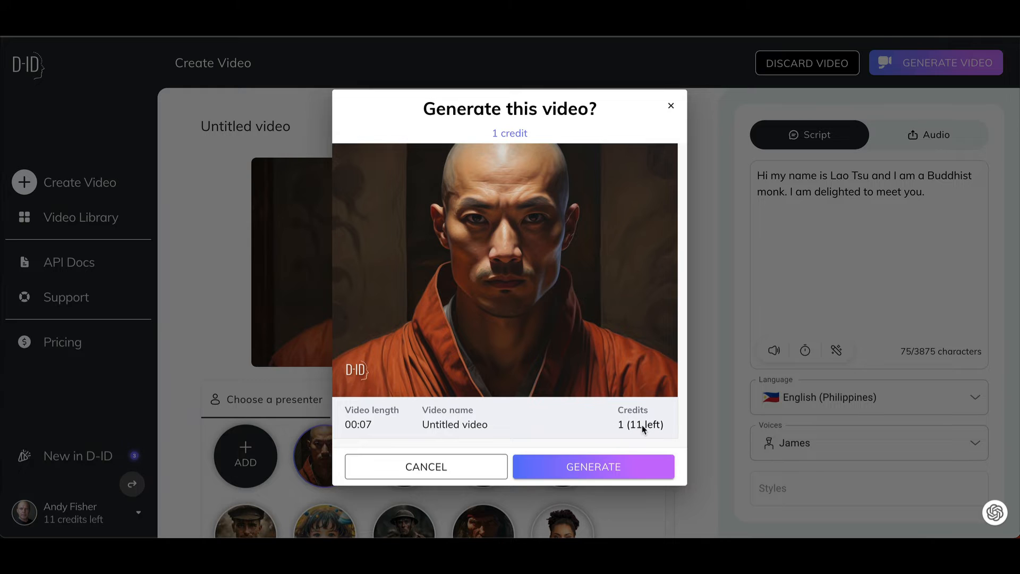
left_click(577, 468)
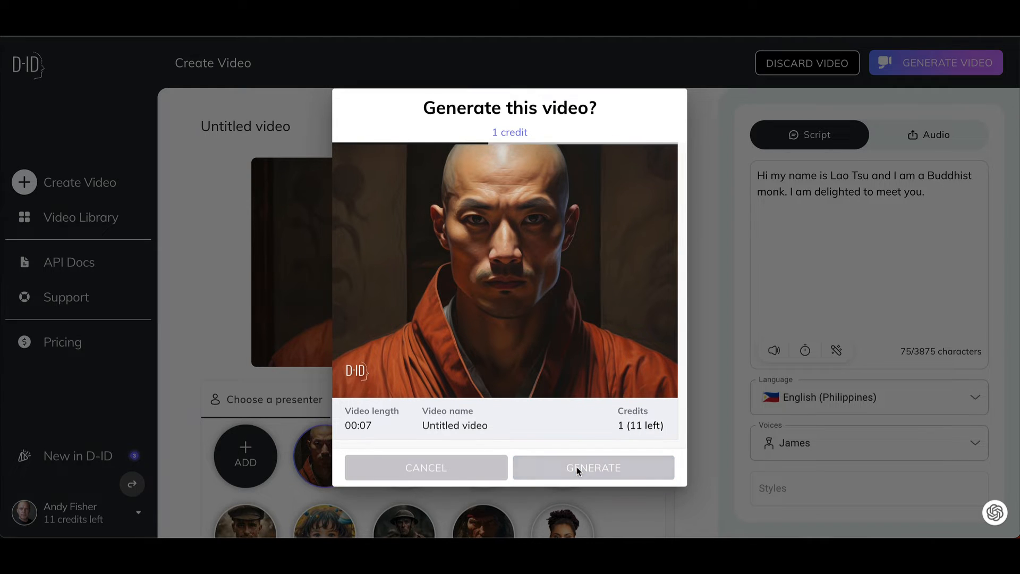